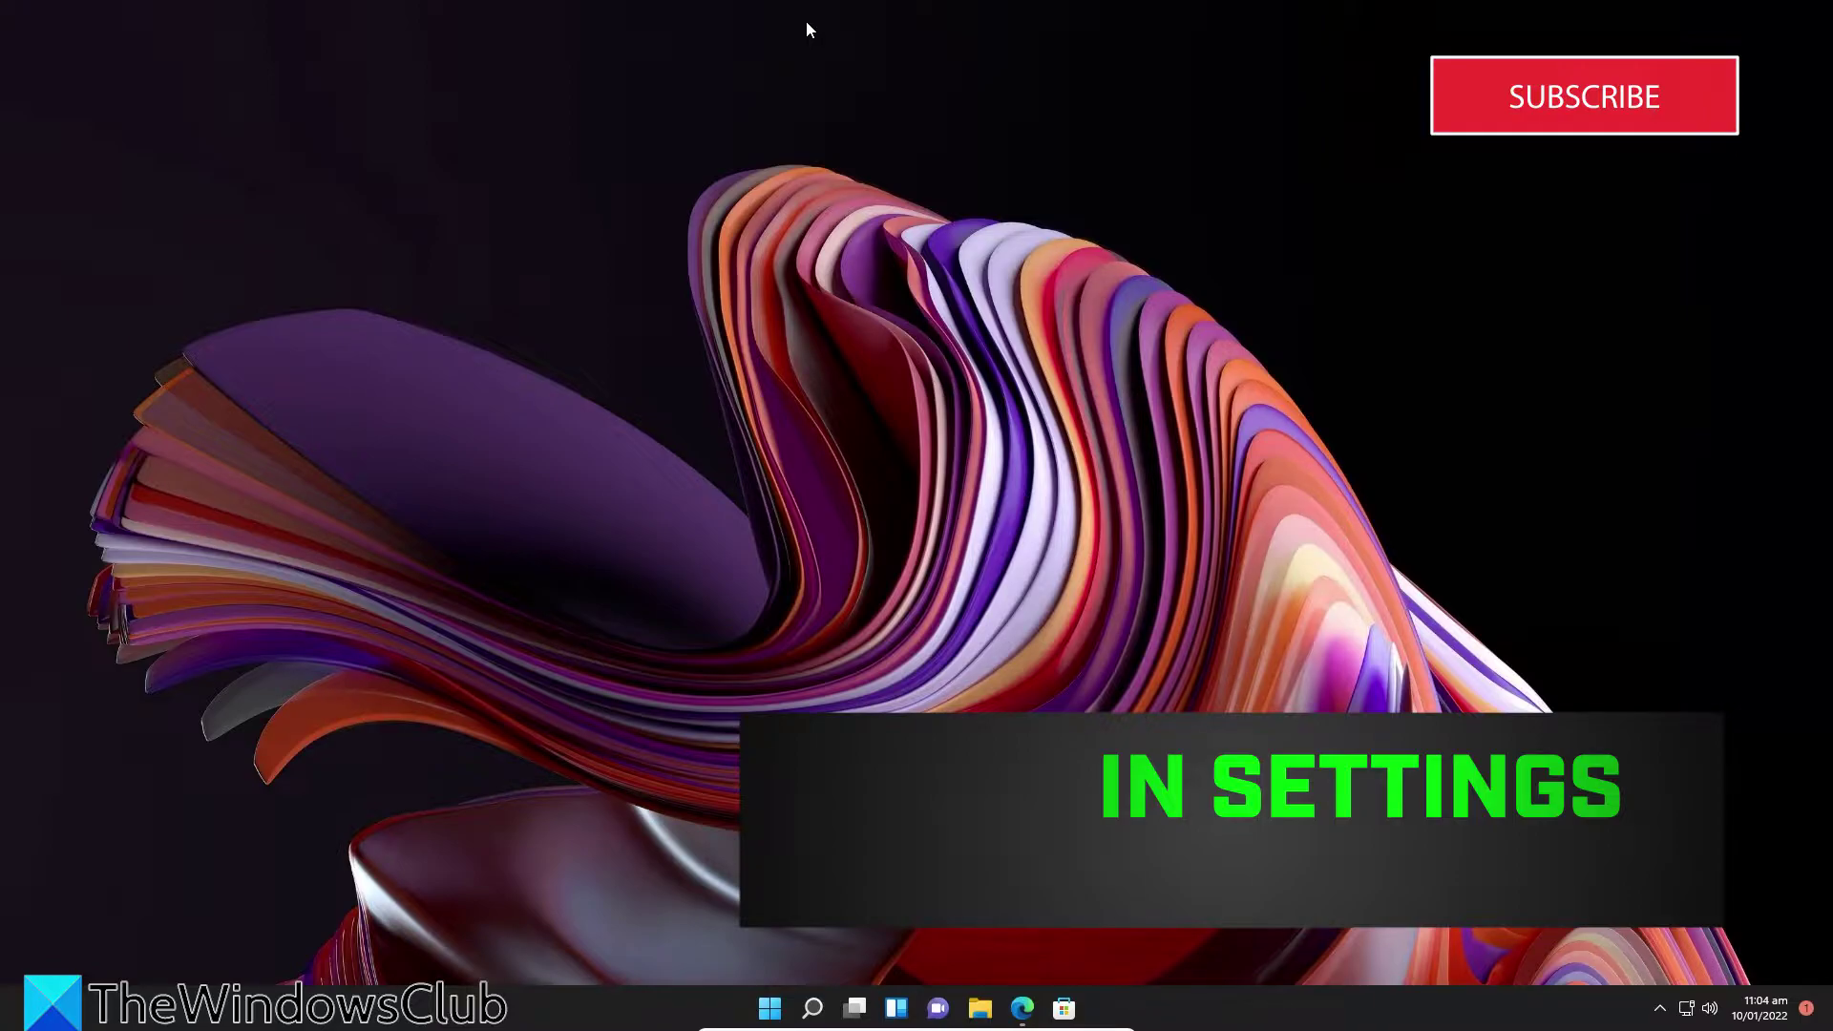
{"action": "left_click", "coordinate": [1021, 1009]}
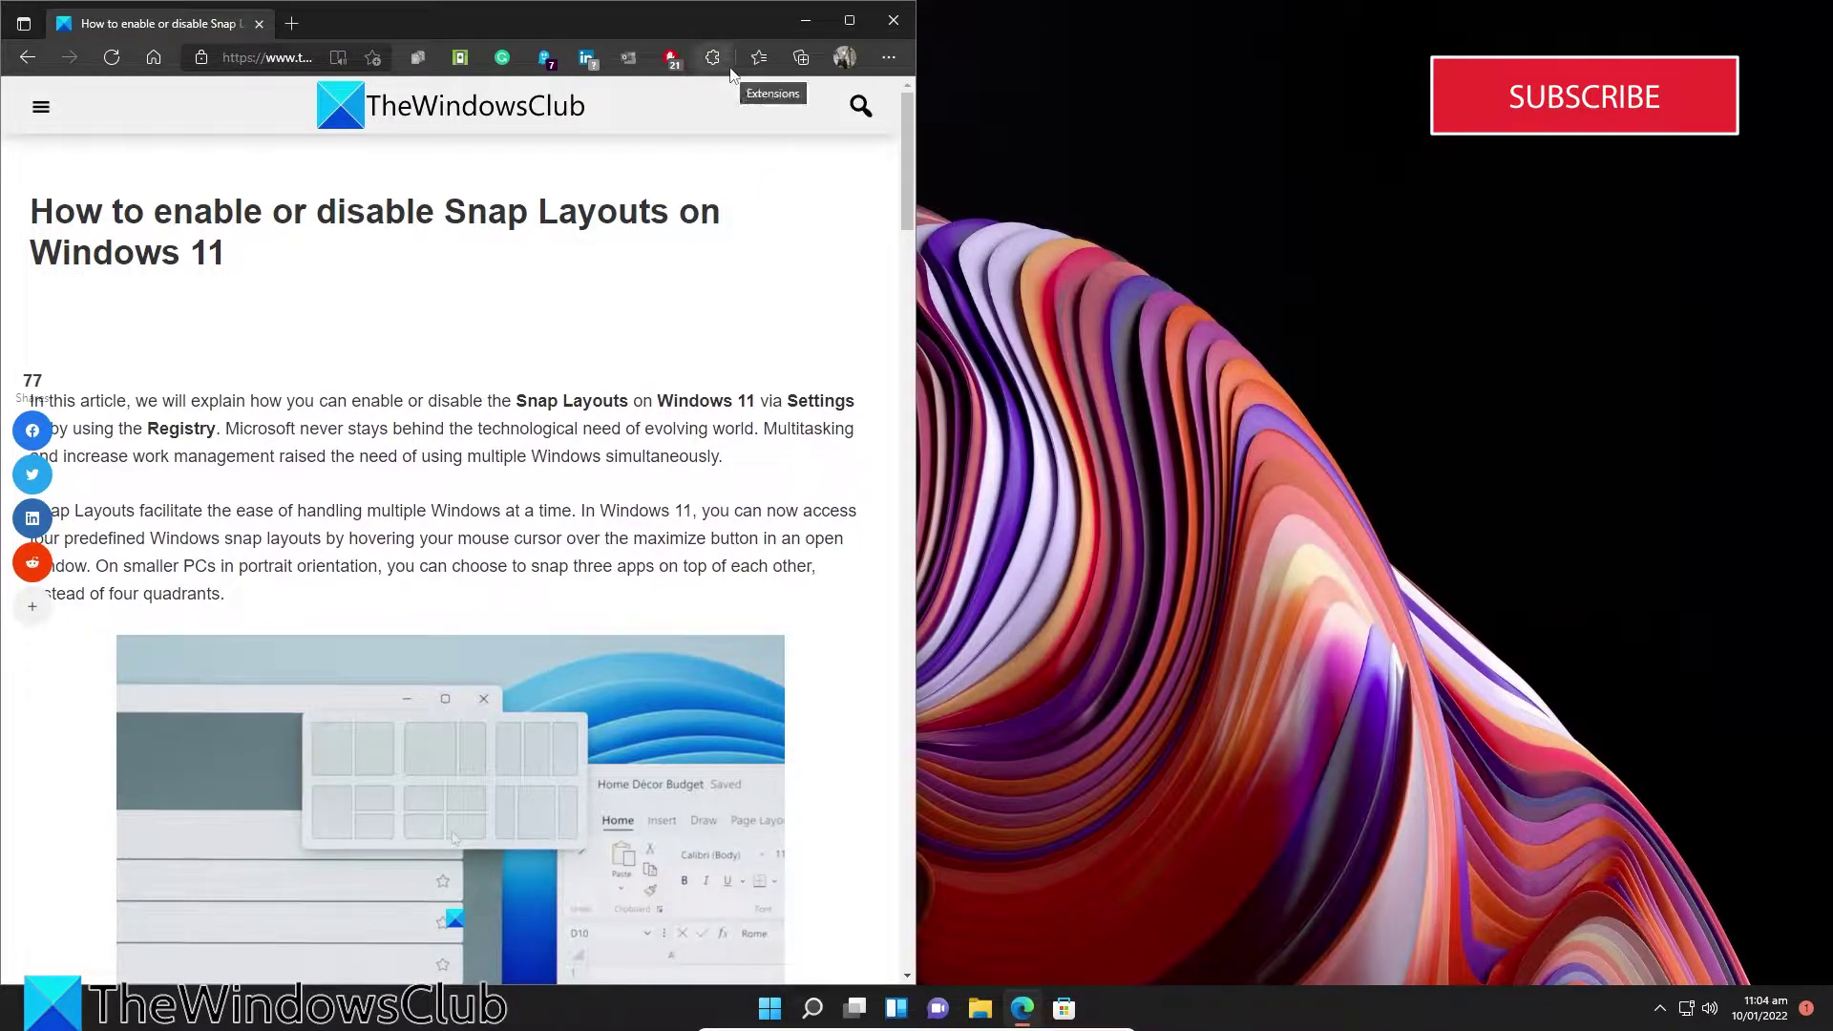
{"action": "left_click", "coordinate": [875, 162]}
{"action": "mouse_move", "coordinate": [1766, 513]}
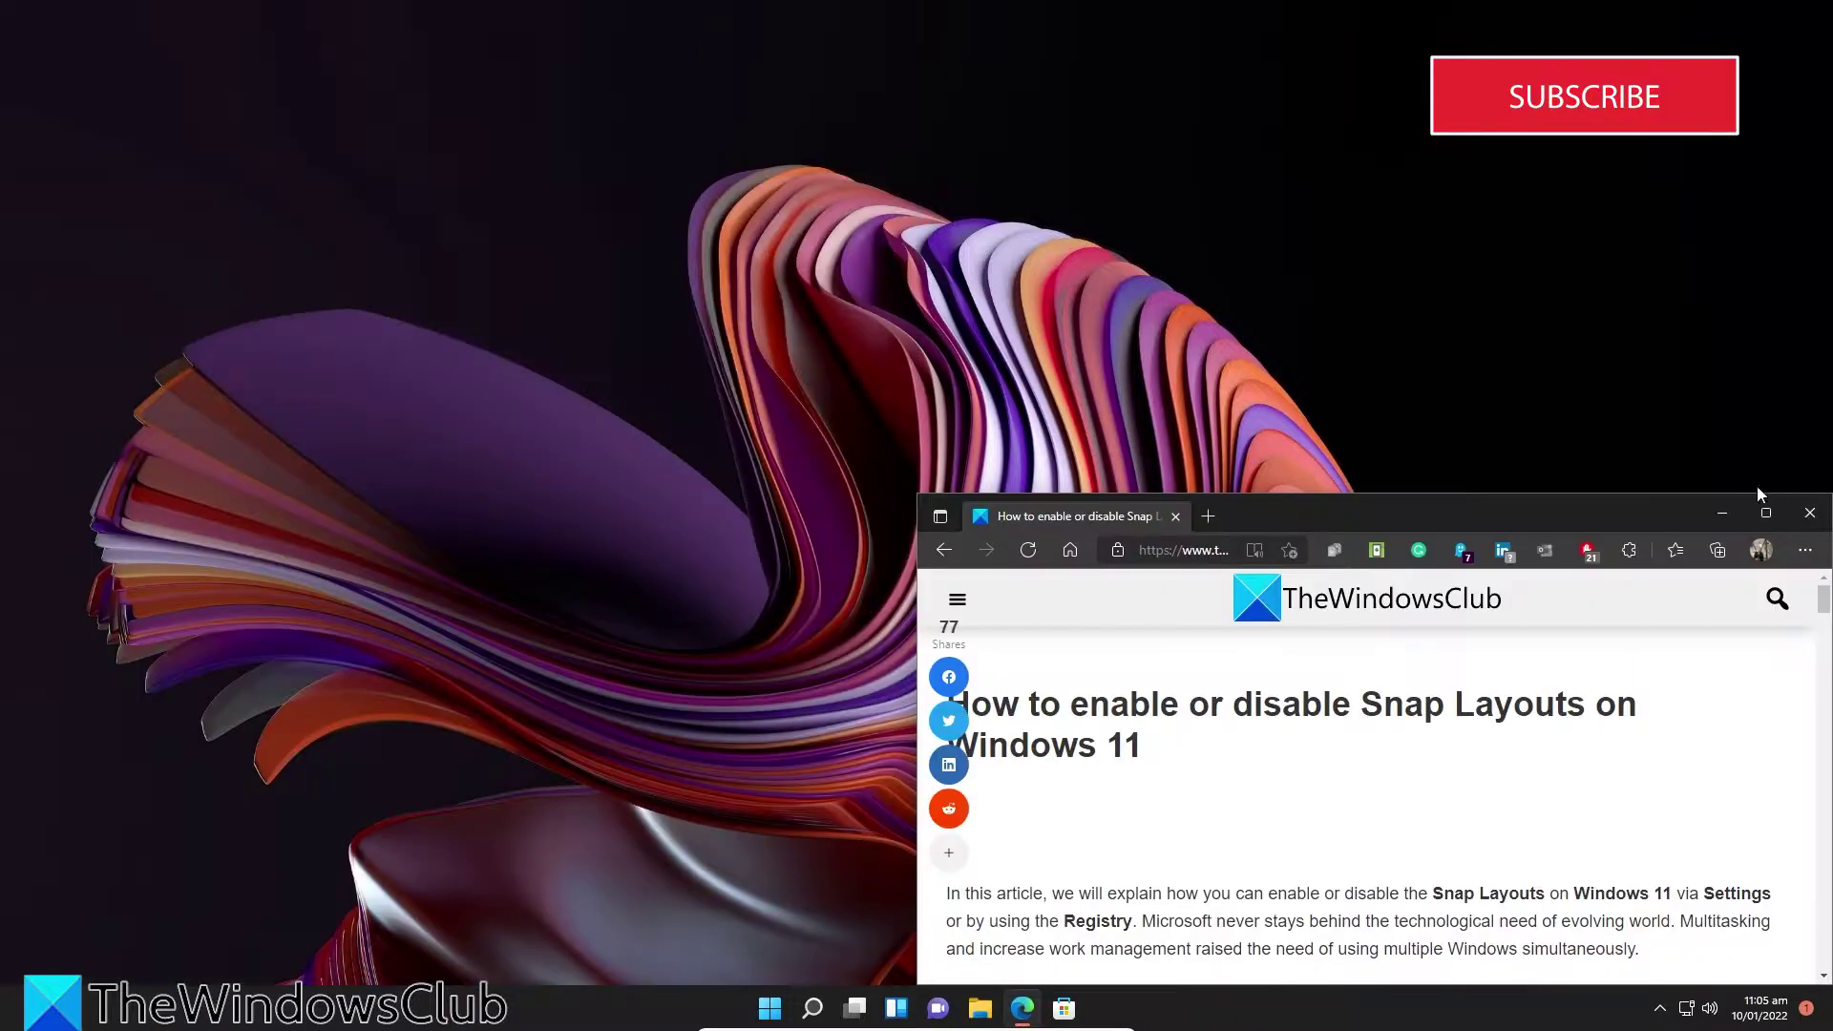
{"action": "left_click", "coordinate": [1587, 630]}
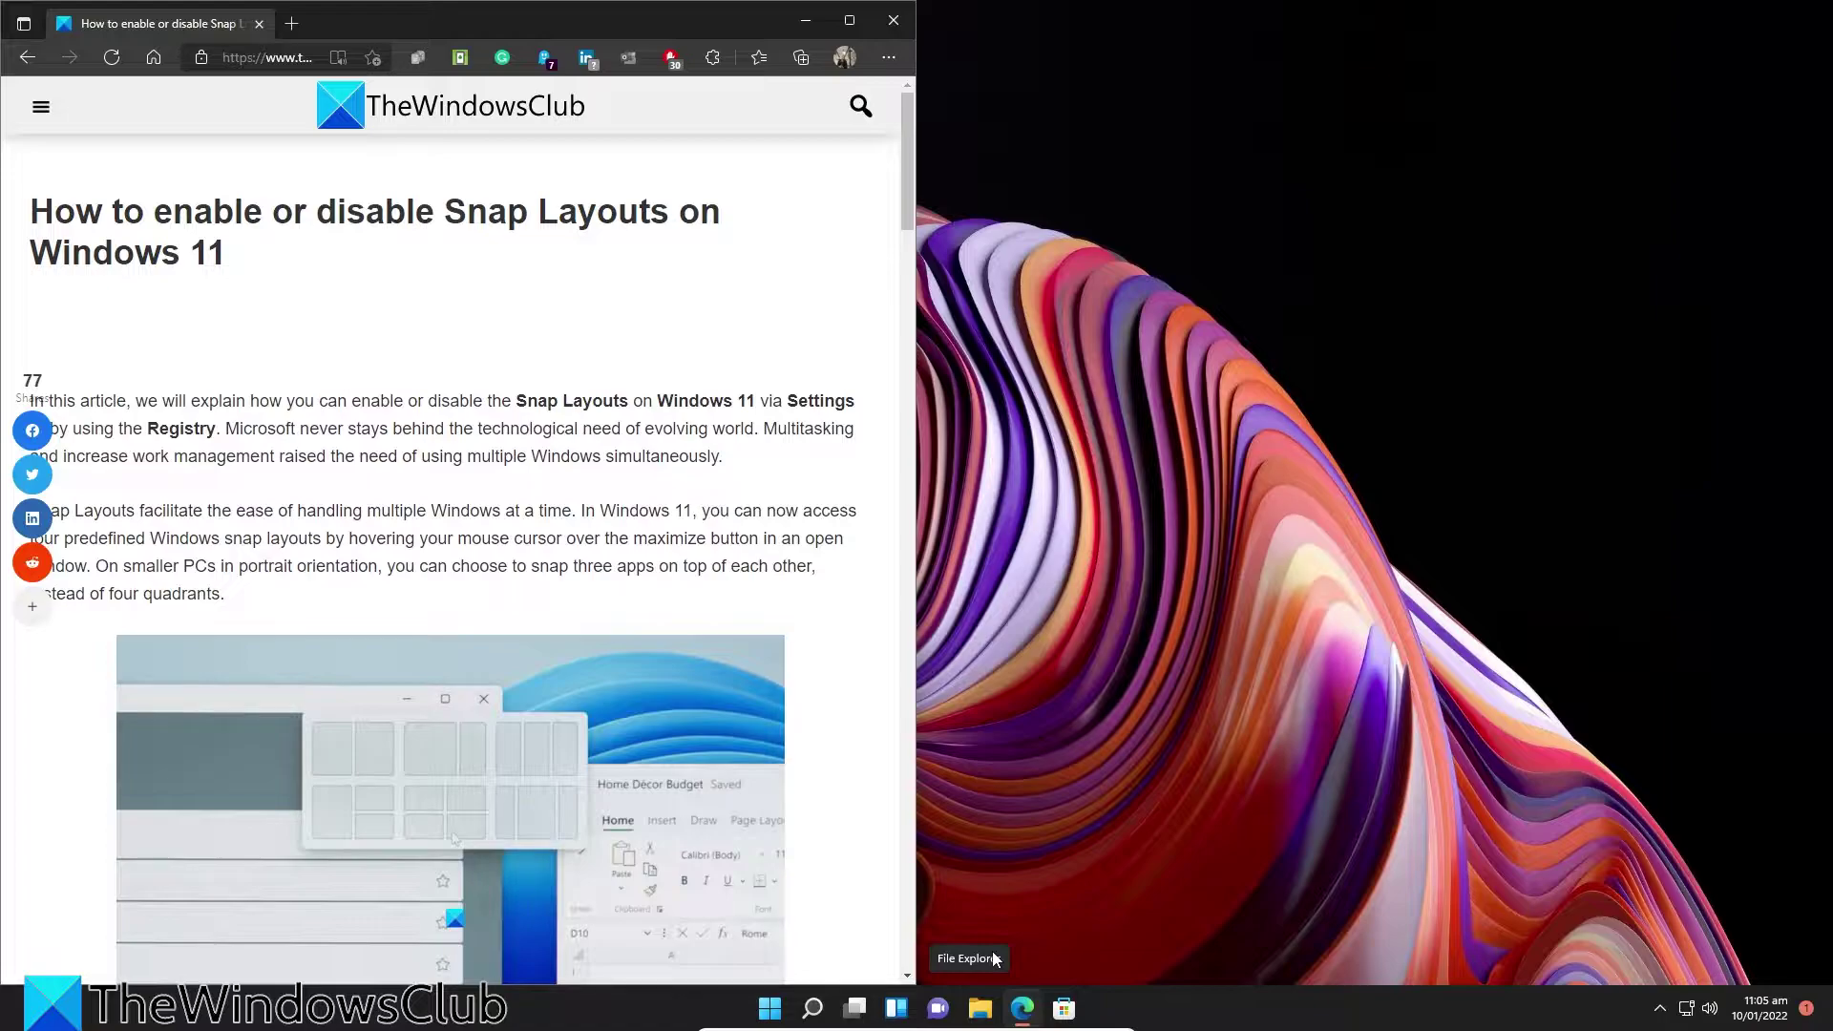
Launch Settings from Start and go to the System > Multitasking page.
{"action": "left_click", "coordinate": [772, 1008]}
{"action": "left_click", "coordinate": [1169, 455]}
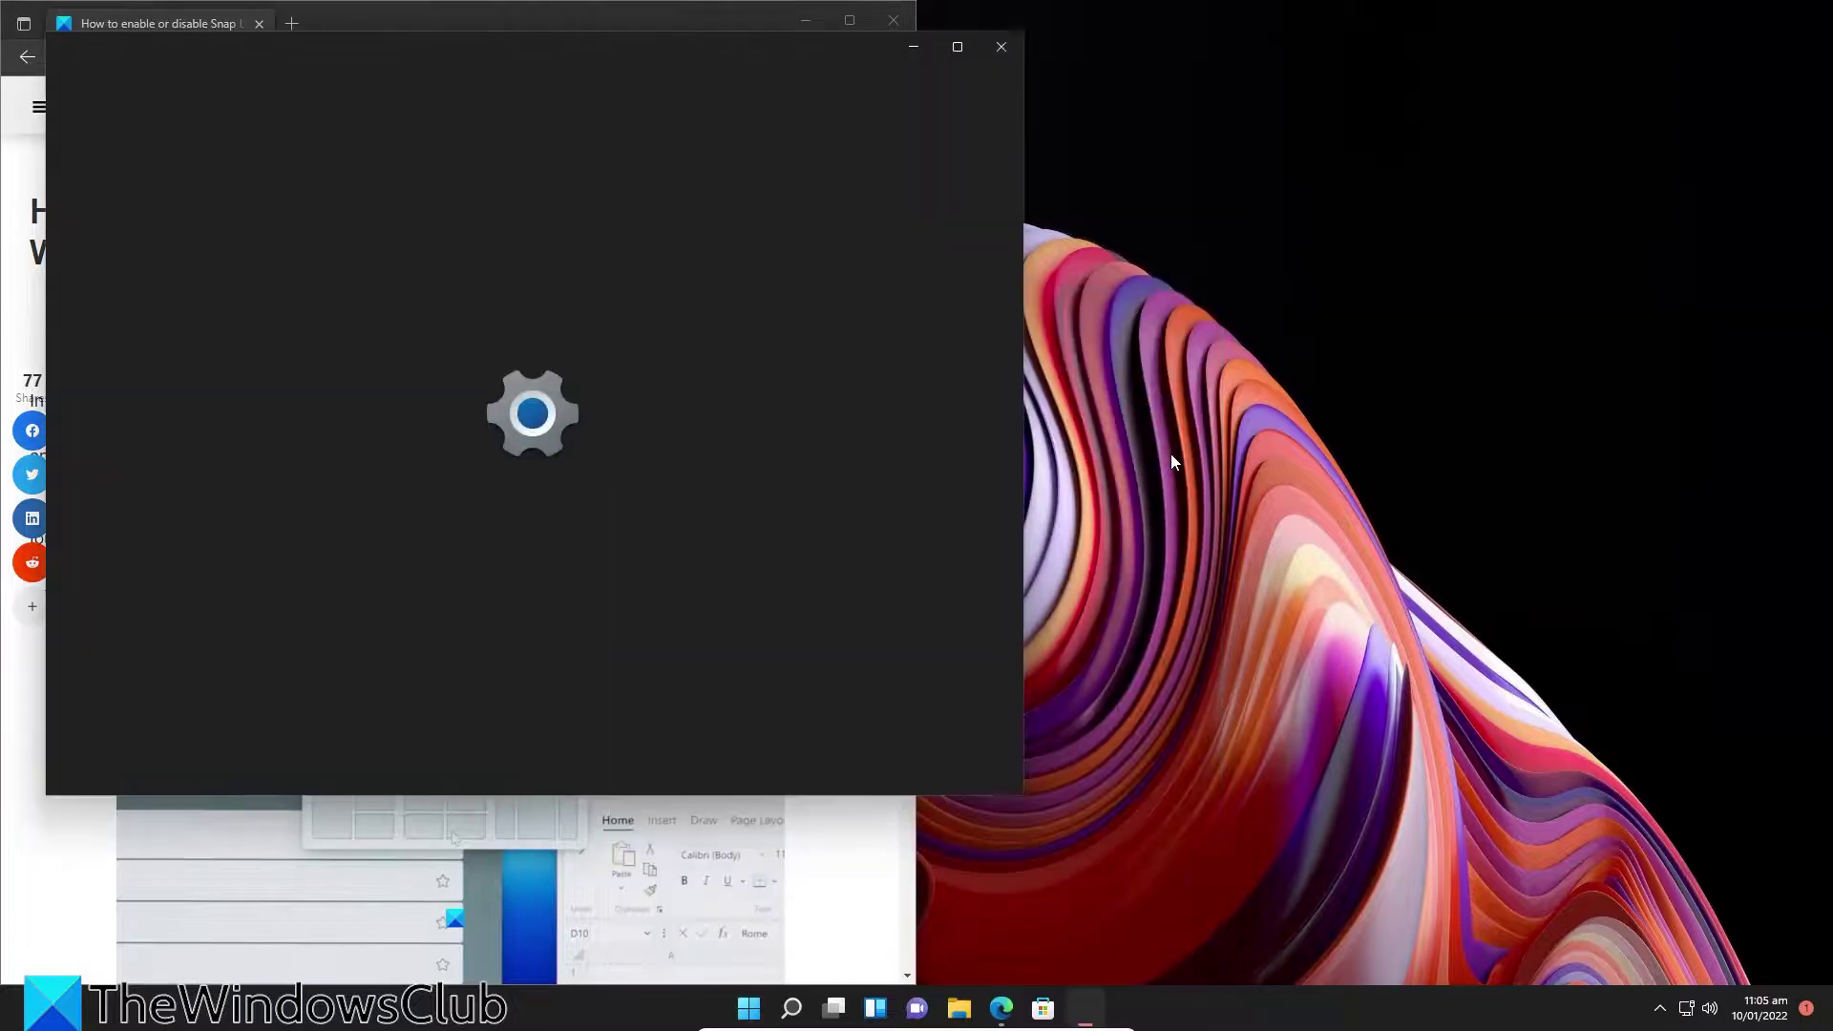
{"action": "left_click_drag", "start_coordinate": [572, 45], "coordinate": [1111, 132]}
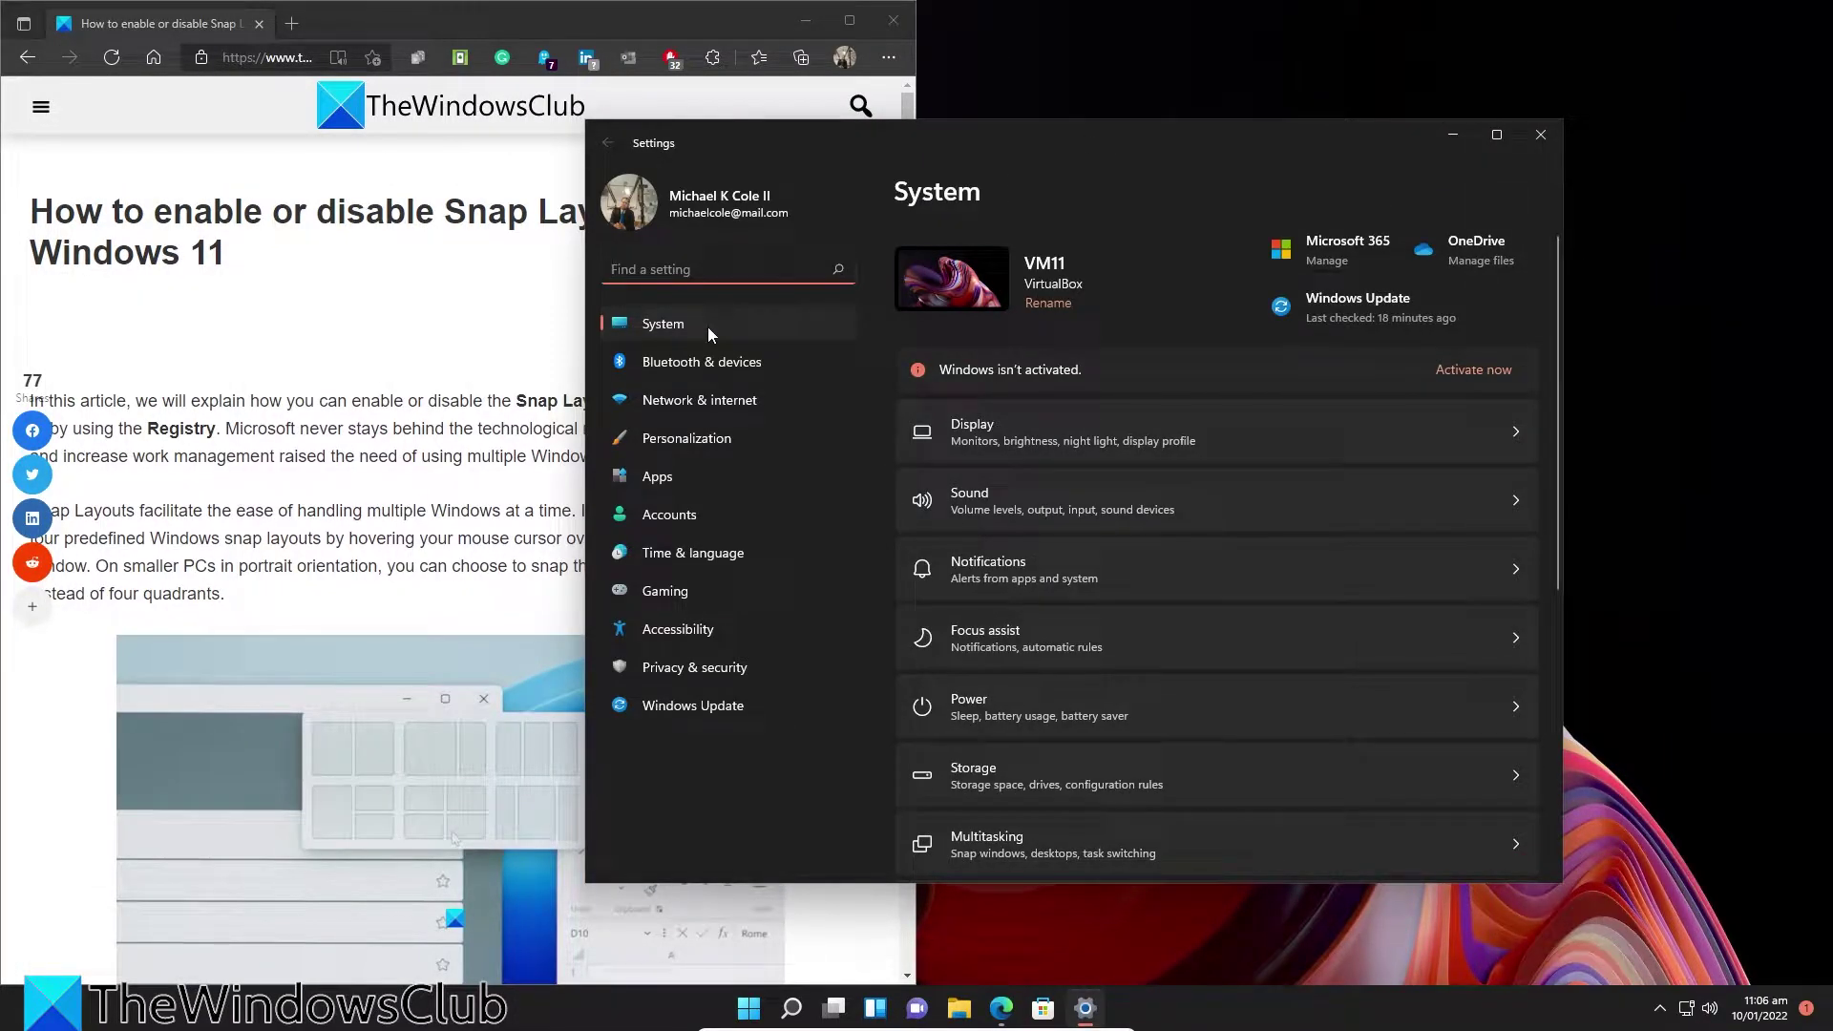
{"action": "scroll", "coordinate": [944, 456], "scroll_direction": "down", "scroll_amount": 2}
{"action": "scroll", "coordinate": [1289, 502], "scroll_direction": "down", "scroll_amount": 3}
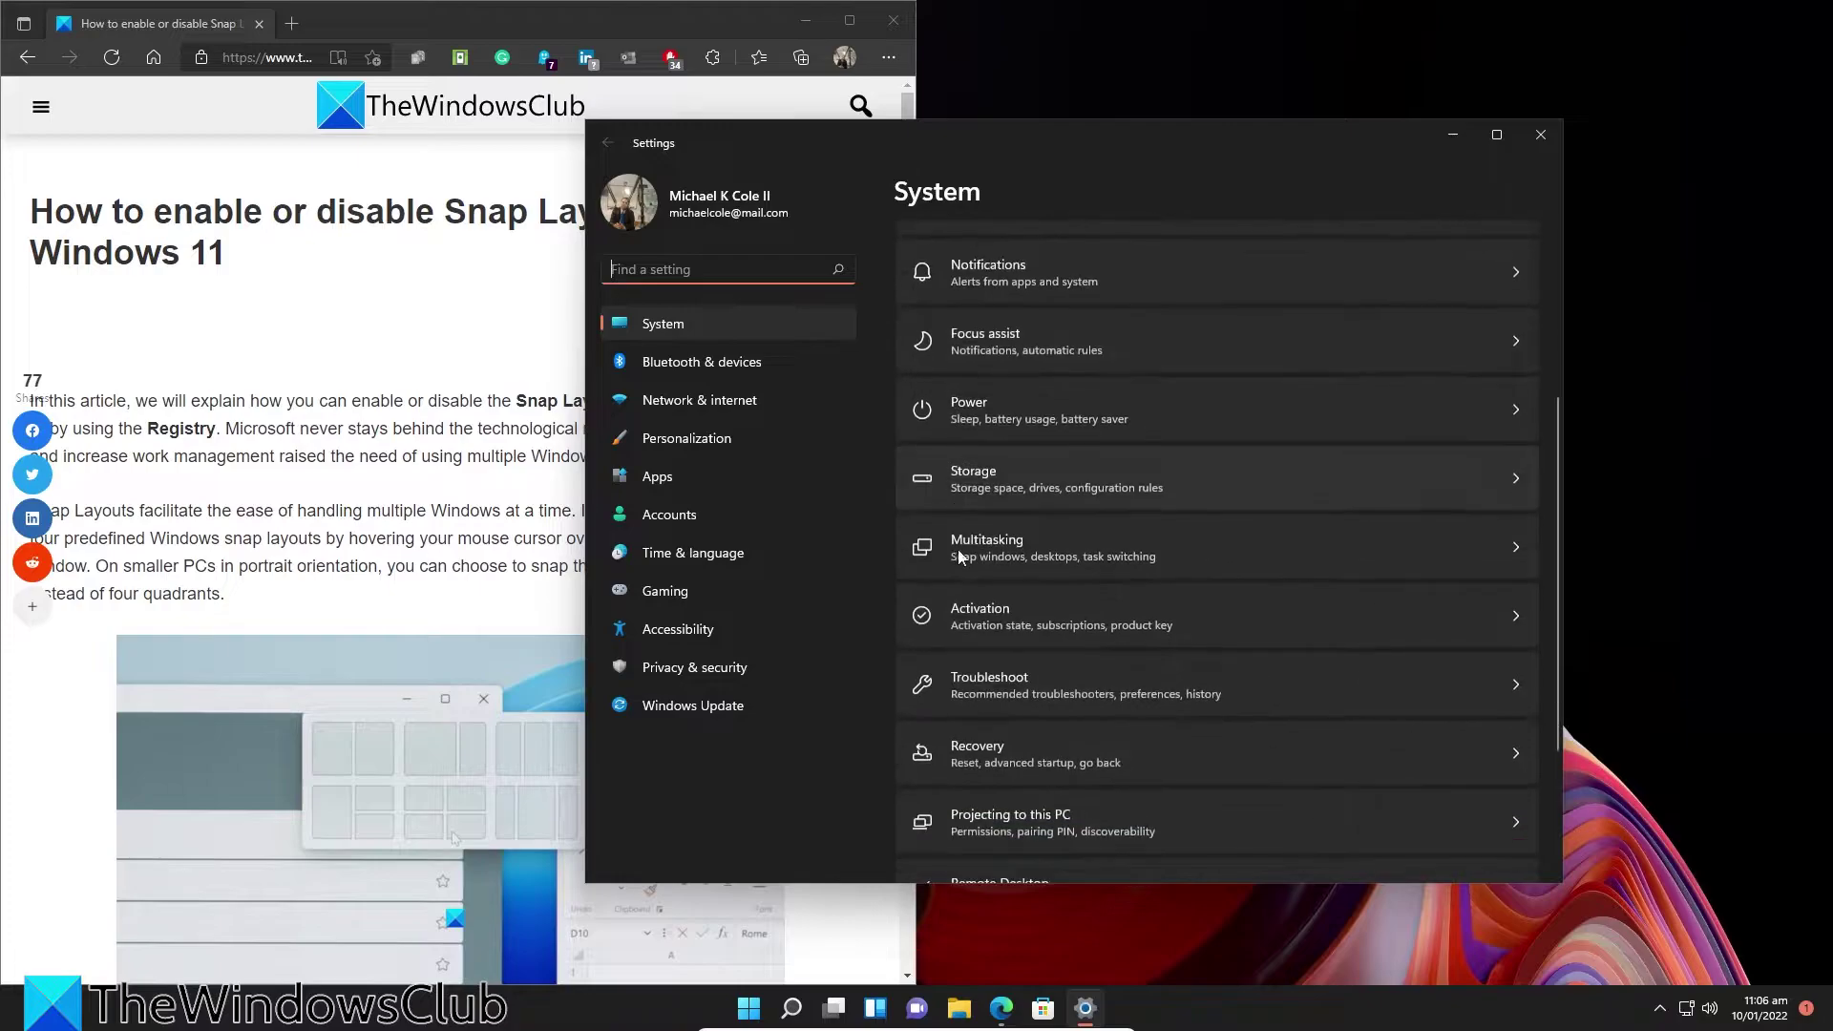
{"action": "left_click", "coordinate": [1520, 545]}
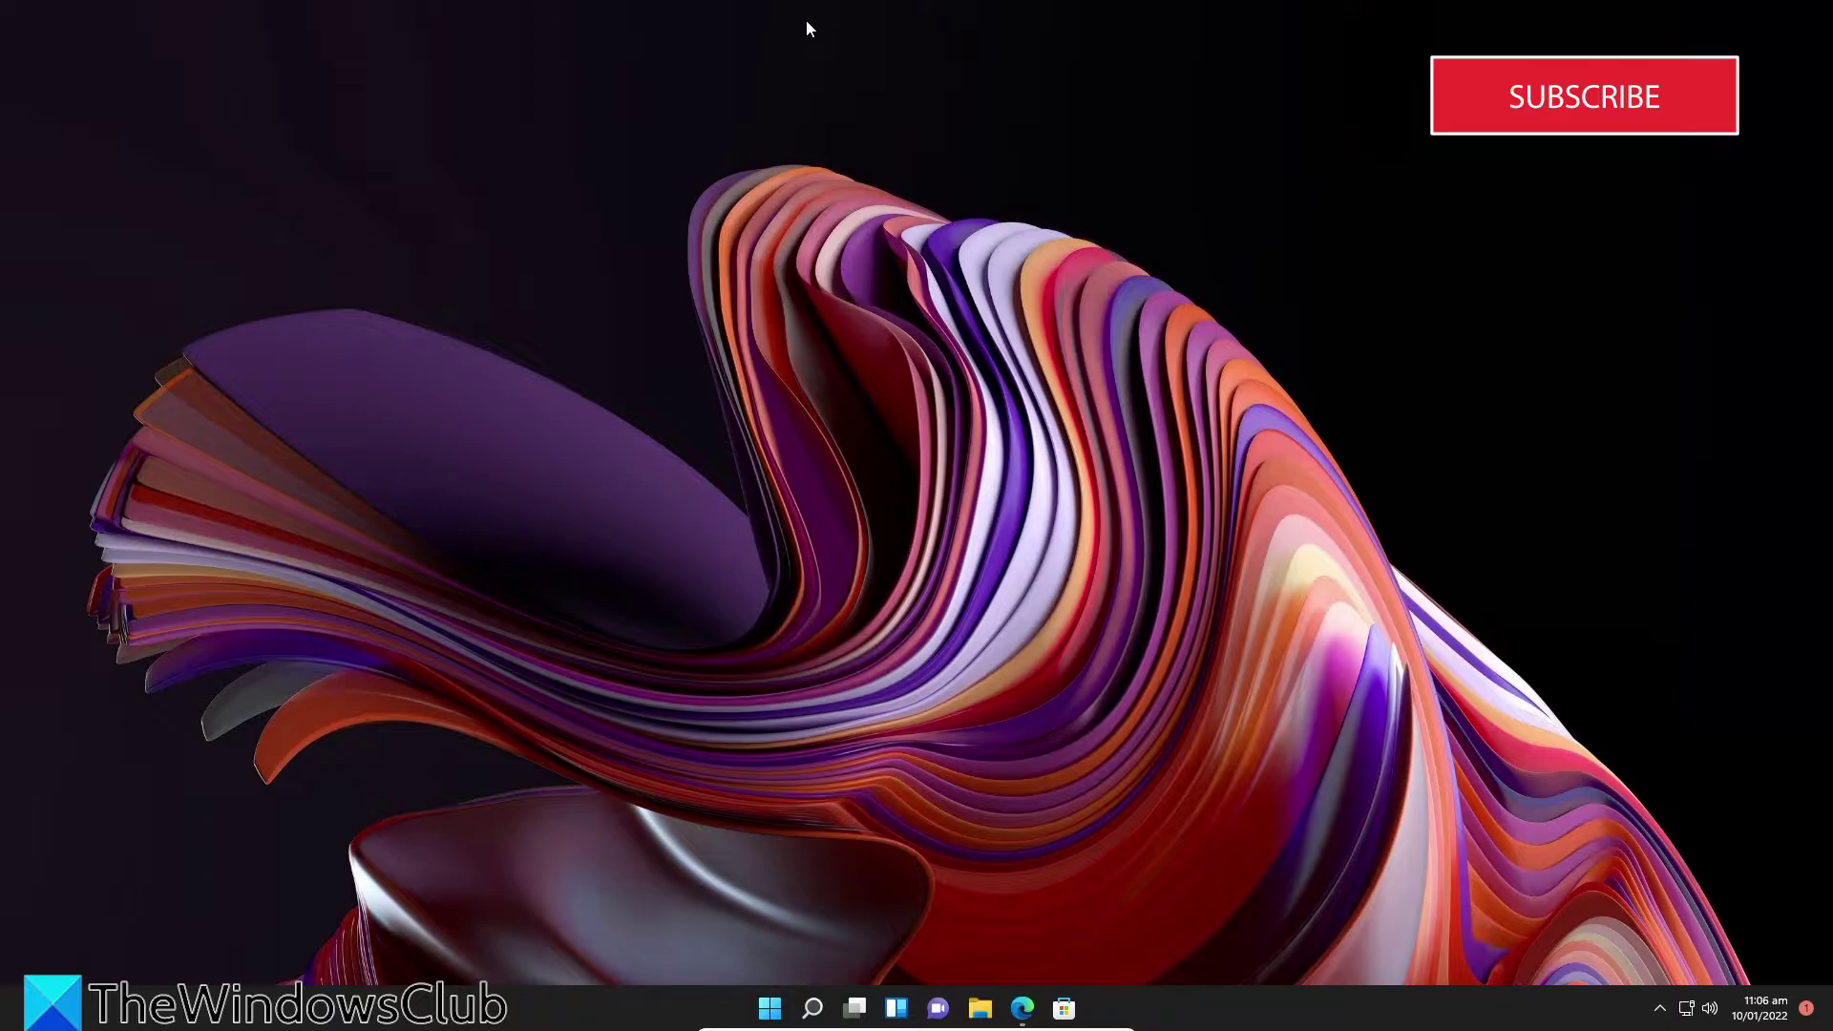
In Registry Editor, go to HKEY_CURRENT_USER\Software\Microsoft\Windows\CurrentVersion\Explorer\Advanced.
{"action": "left_click", "coordinate": [771, 1008]}
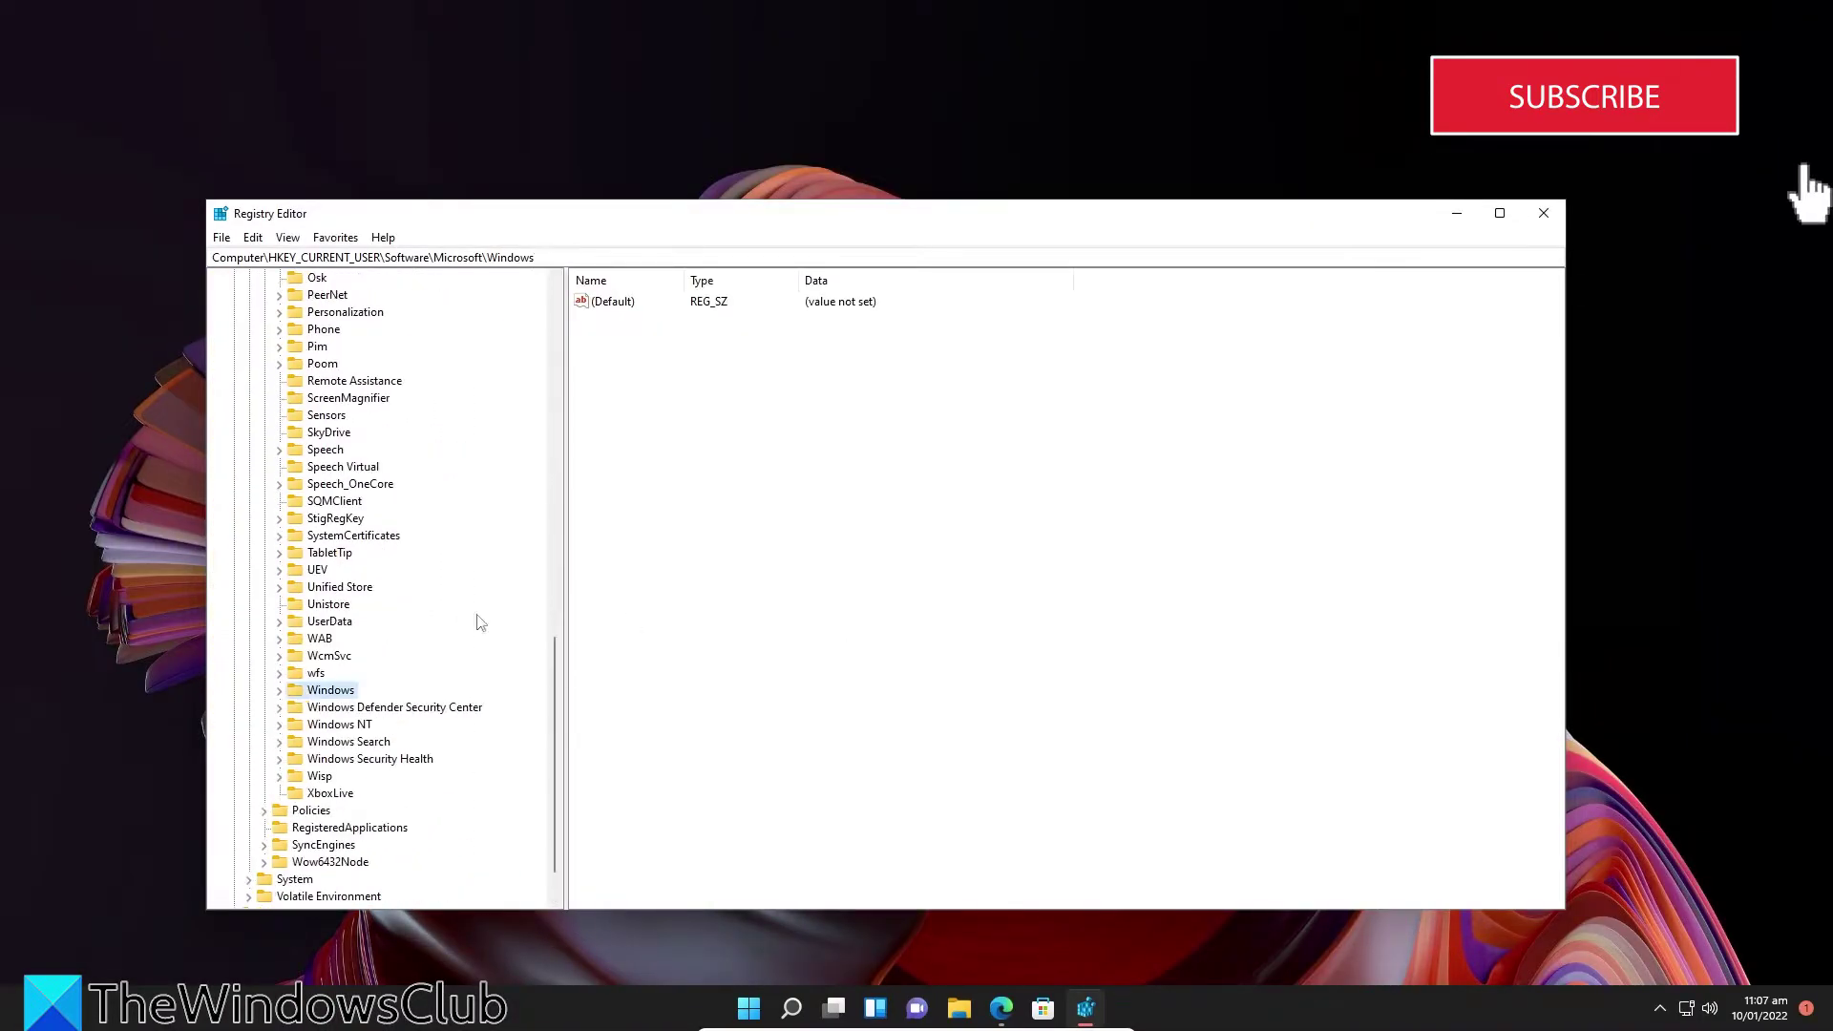
{"action": "scroll", "coordinate": [474, 617], "scroll_direction": "up", "scroll_amount": 5}
{"action": "double_click", "coordinate": [287, 421]}
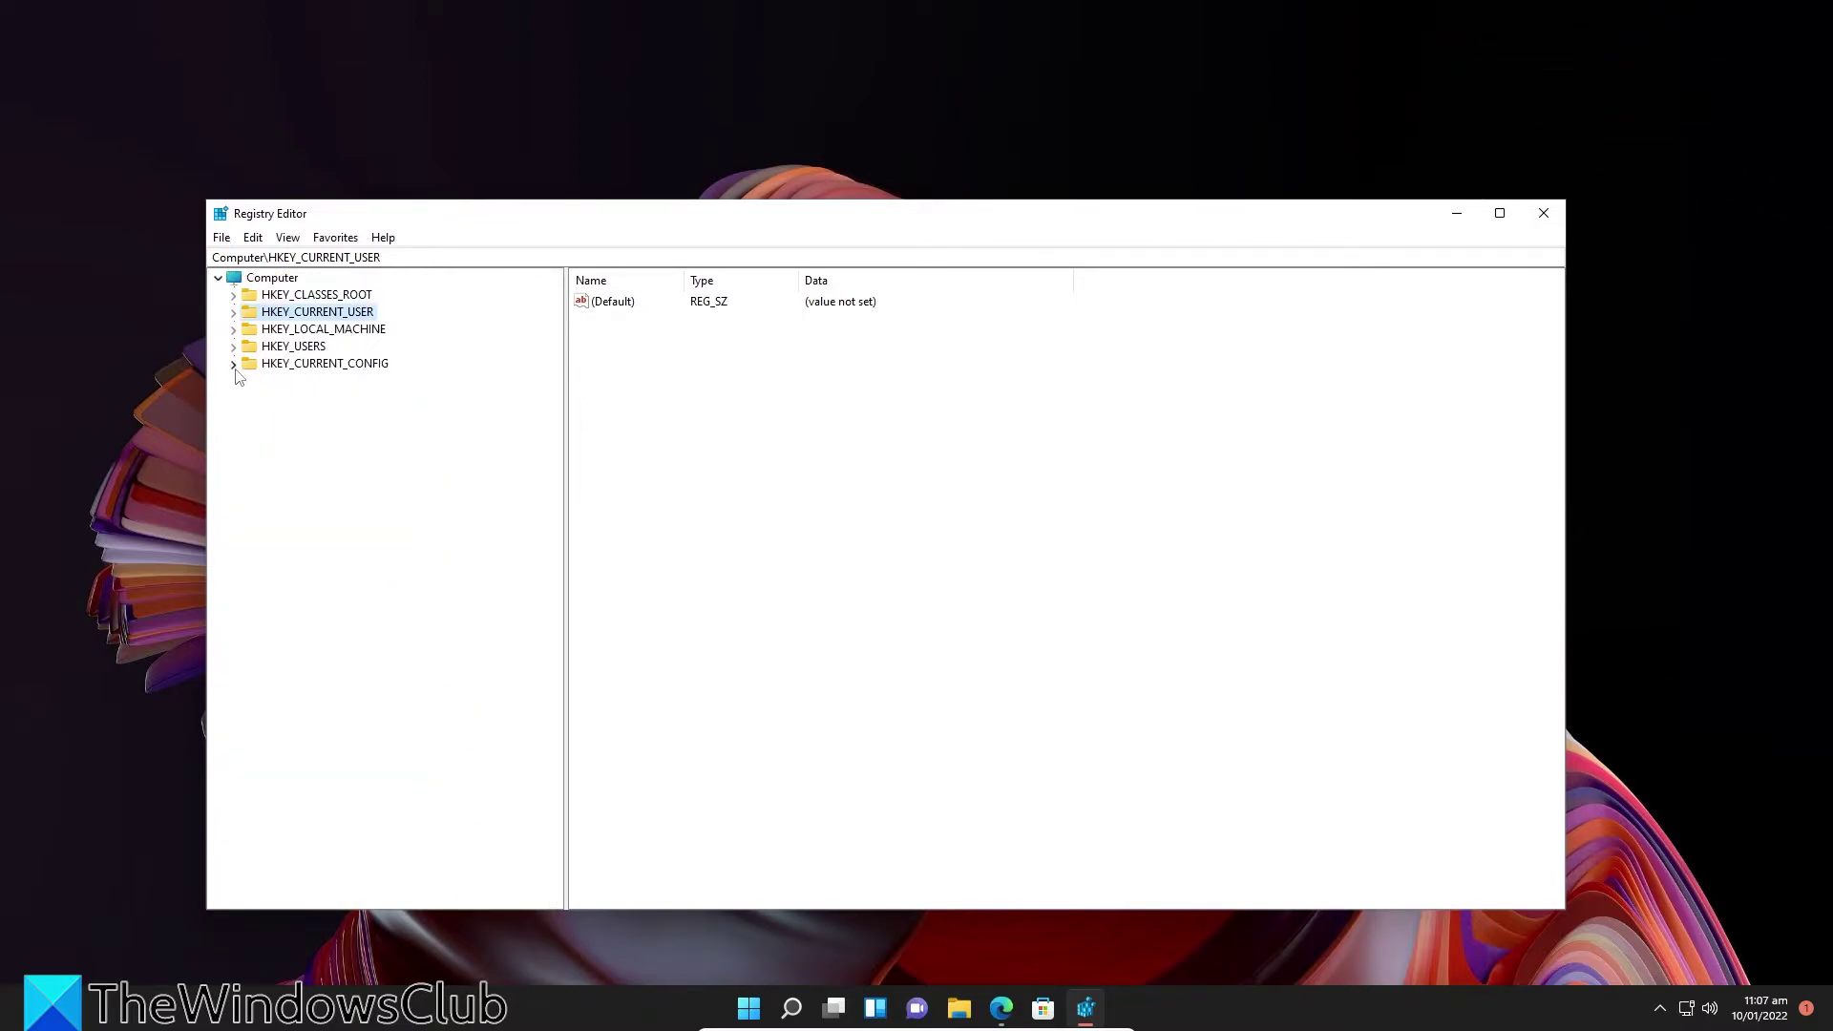
{"action": "left_click", "coordinate": [234, 313]}
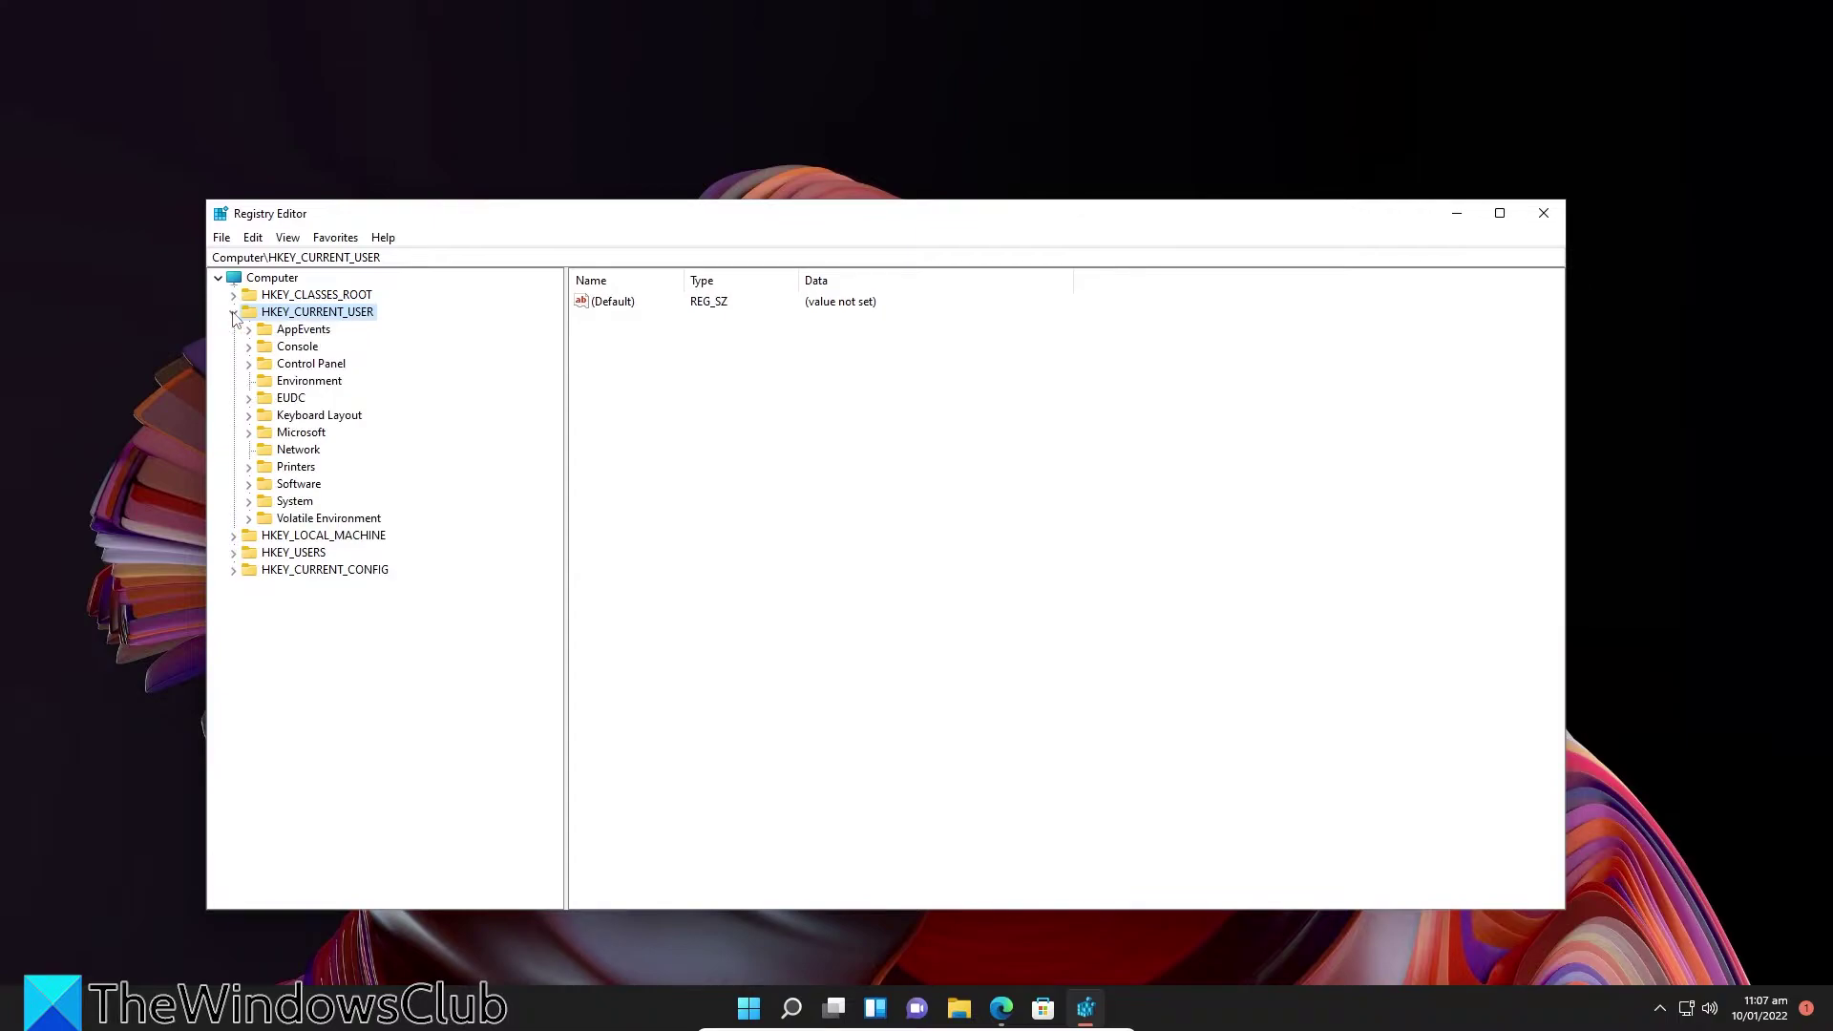
{"action": "left_click", "coordinate": [251, 486]}
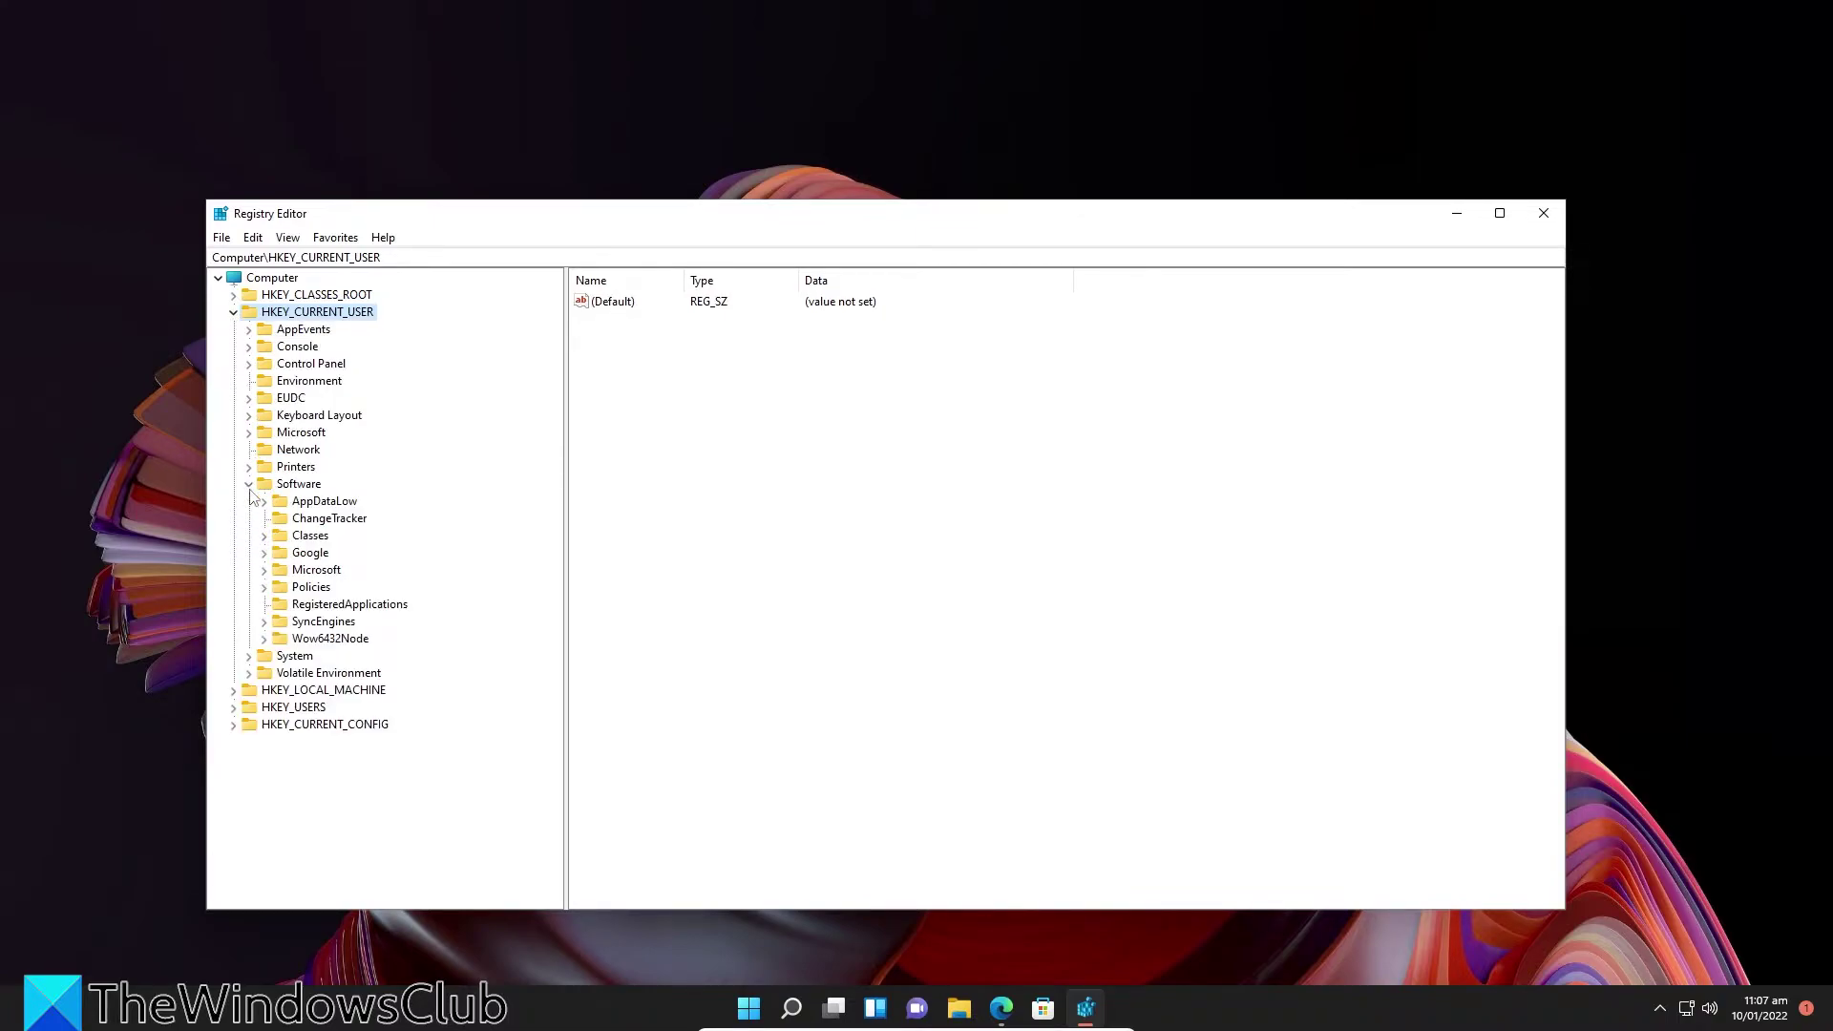
{"action": "left_click", "coordinate": [267, 570]}
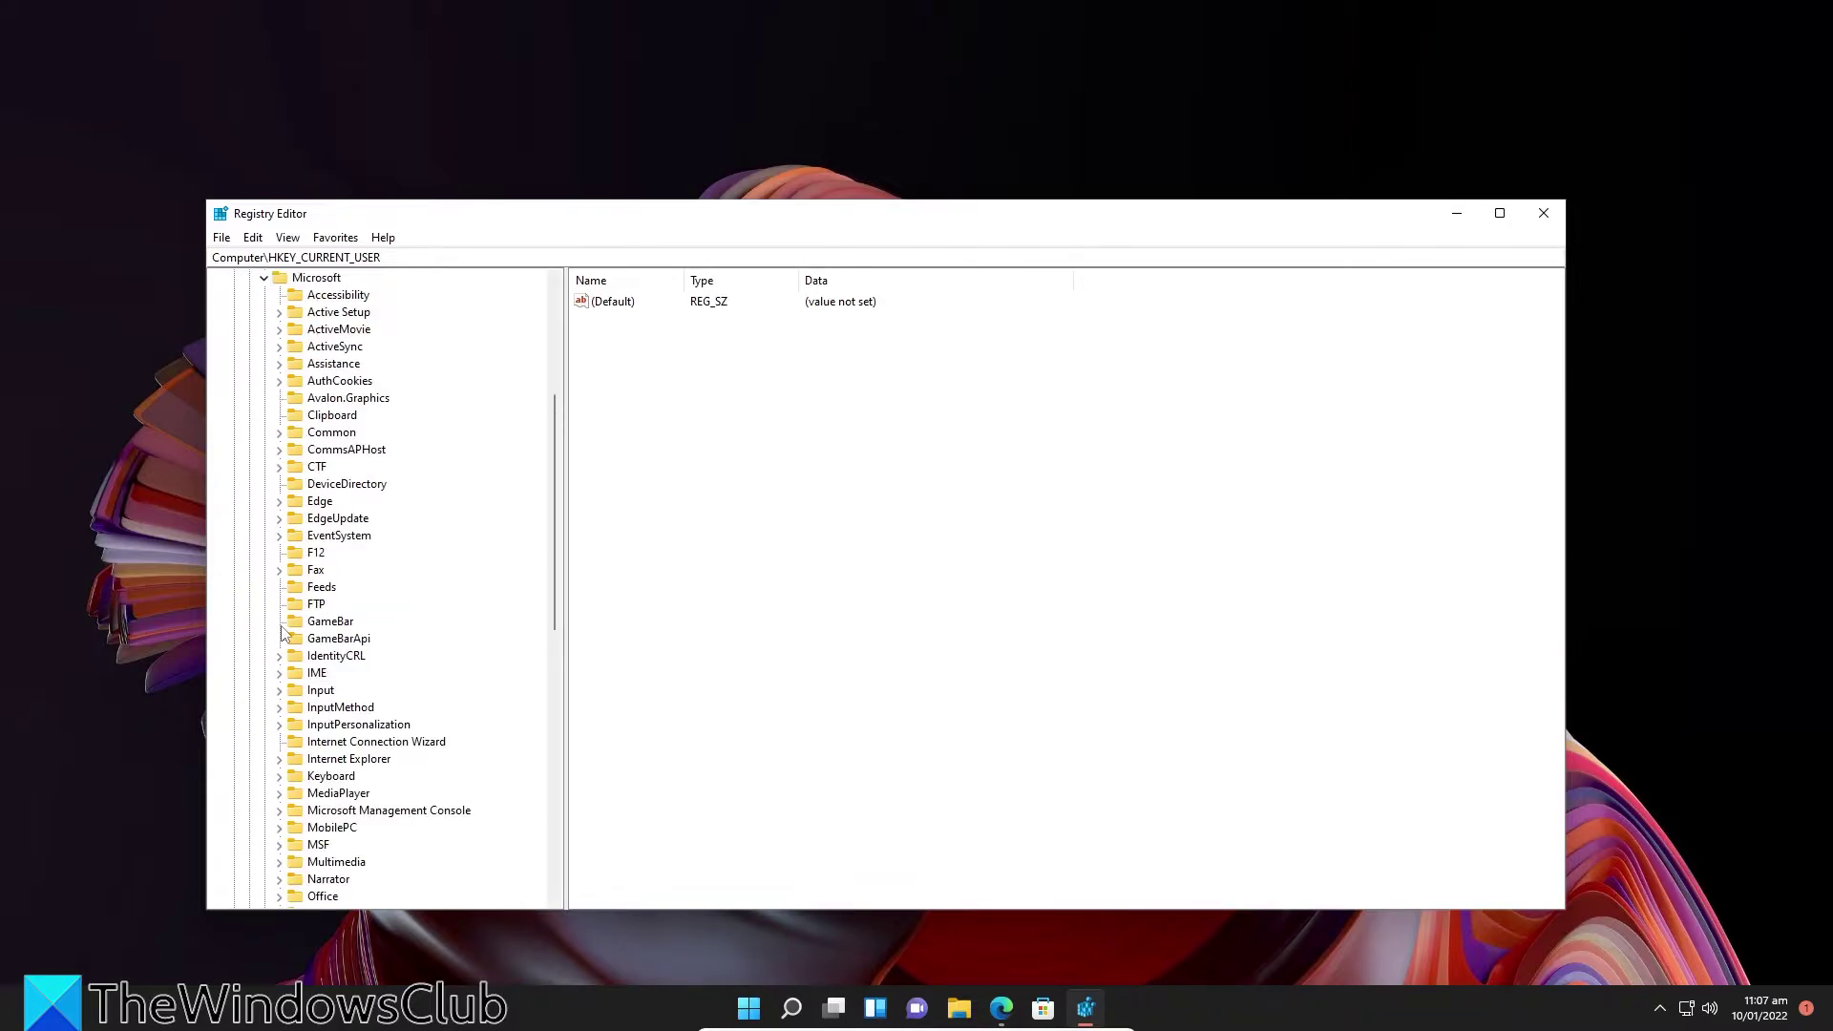
{"action": "scroll", "coordinate": [273, 630], "scroll_direction": "down", "scroll_amount": 4}
{"action": "scroll", "coordinate": [272, 630], "scroll_direction": "down", "scroll_amount": 4}
{"action": "left_click", "coordinate": [280, 741]}
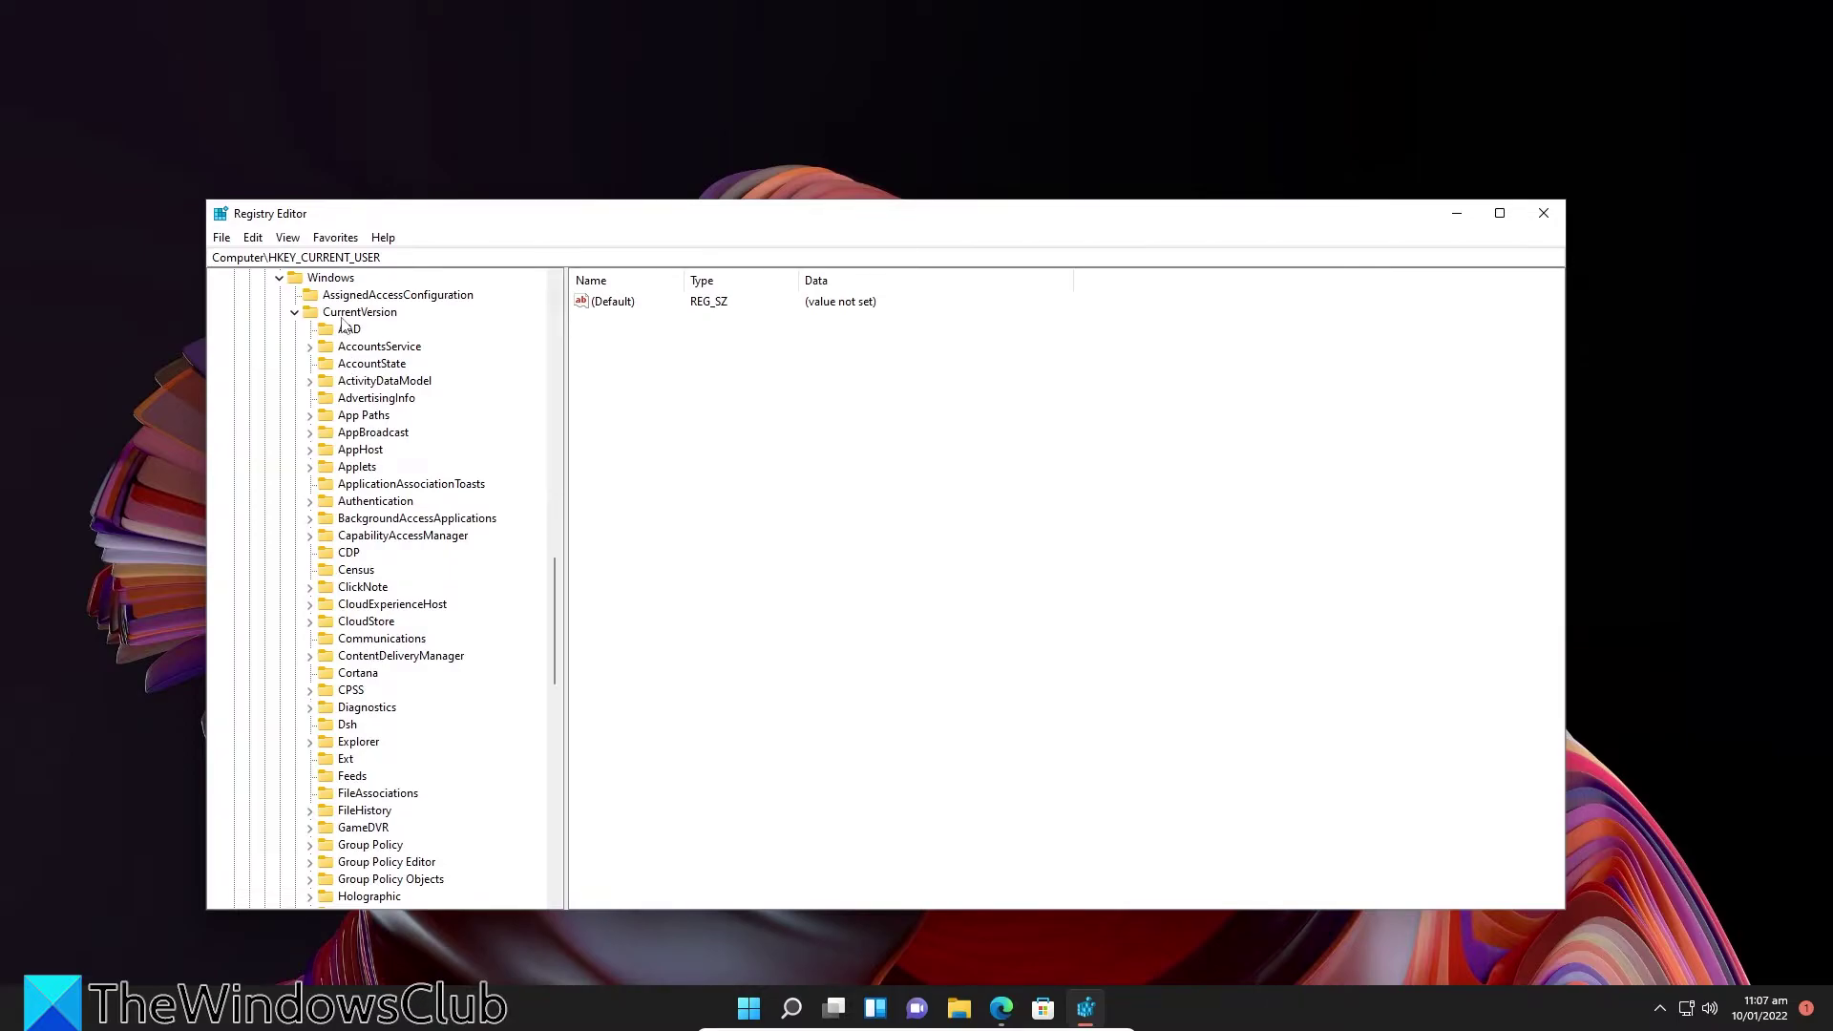
{"action": "left_click", "coordinate": [312, 742]}
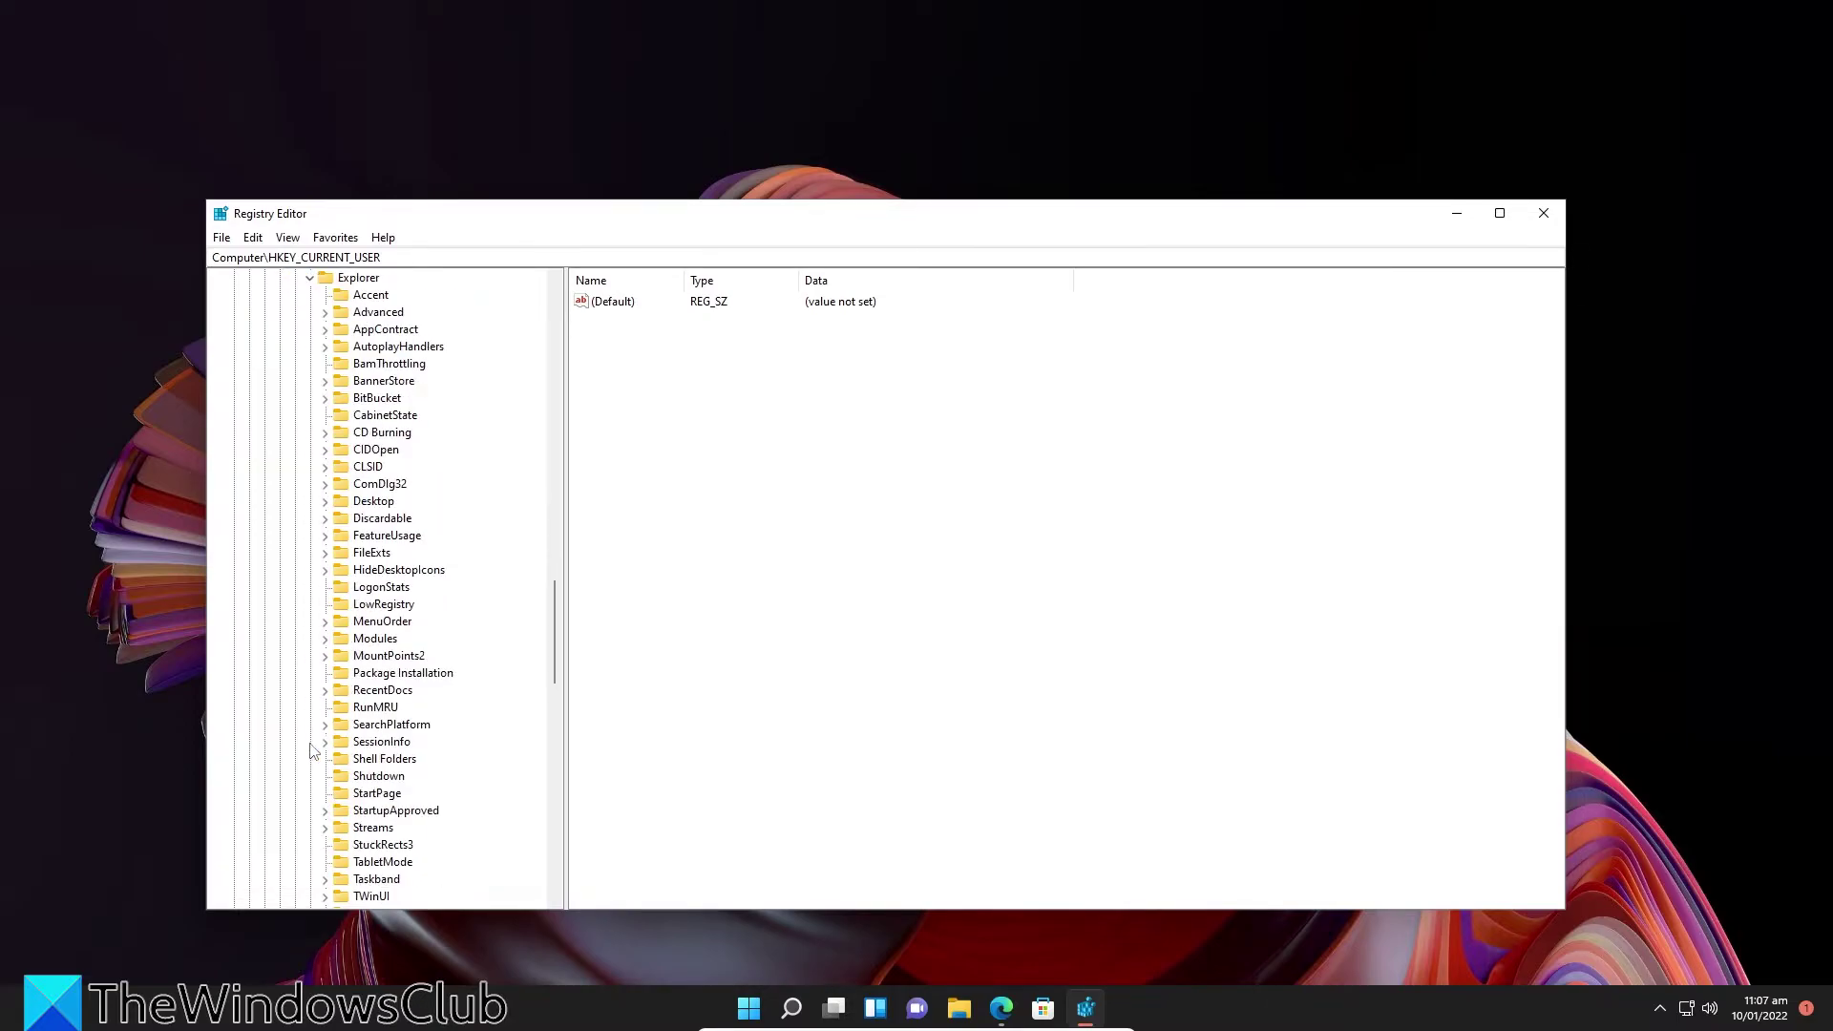
{"action": "left_click", "coordinate": [378, 312]}
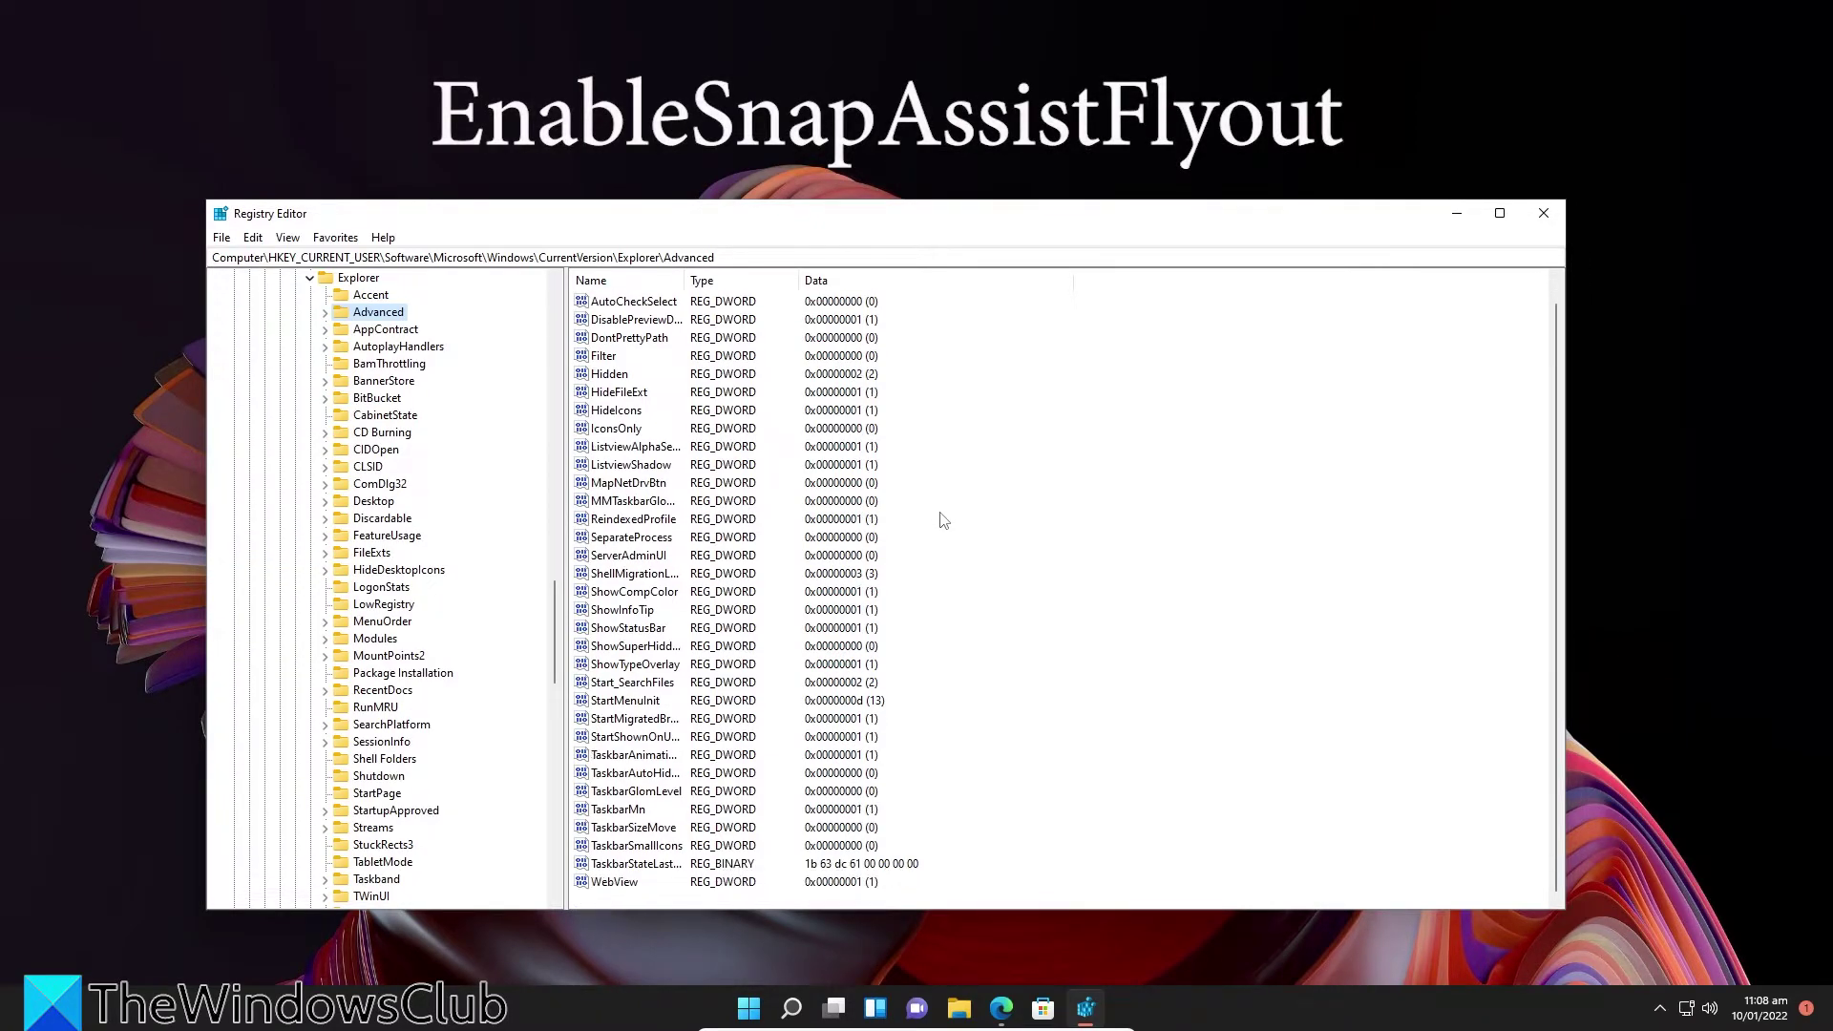
Create a DWORD (32-bit) value named EnableSnapAssistFlyout, starting with data 0.
{"action": "right_click", "coordinate": [940, 518]}
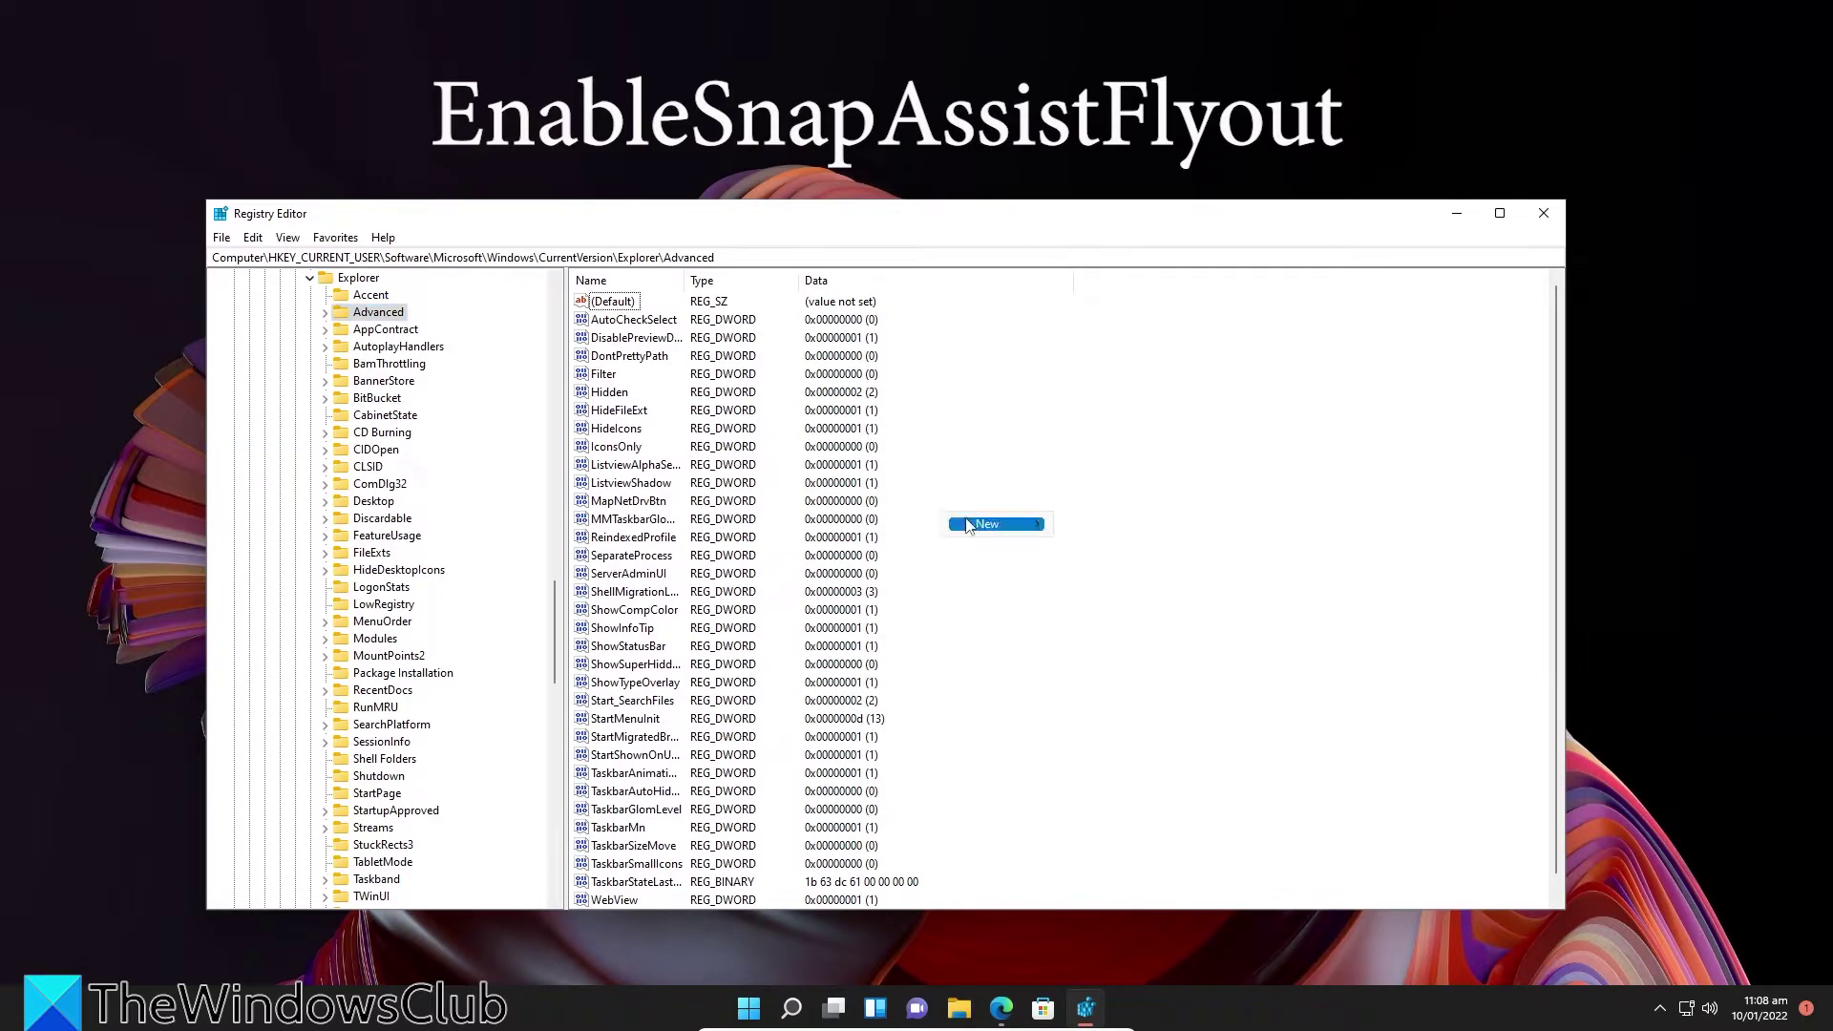
{"action": "mouse_move", "coordinate": [996, 525]}
{"action": "left_click", "coordinate": [1117, 599]}
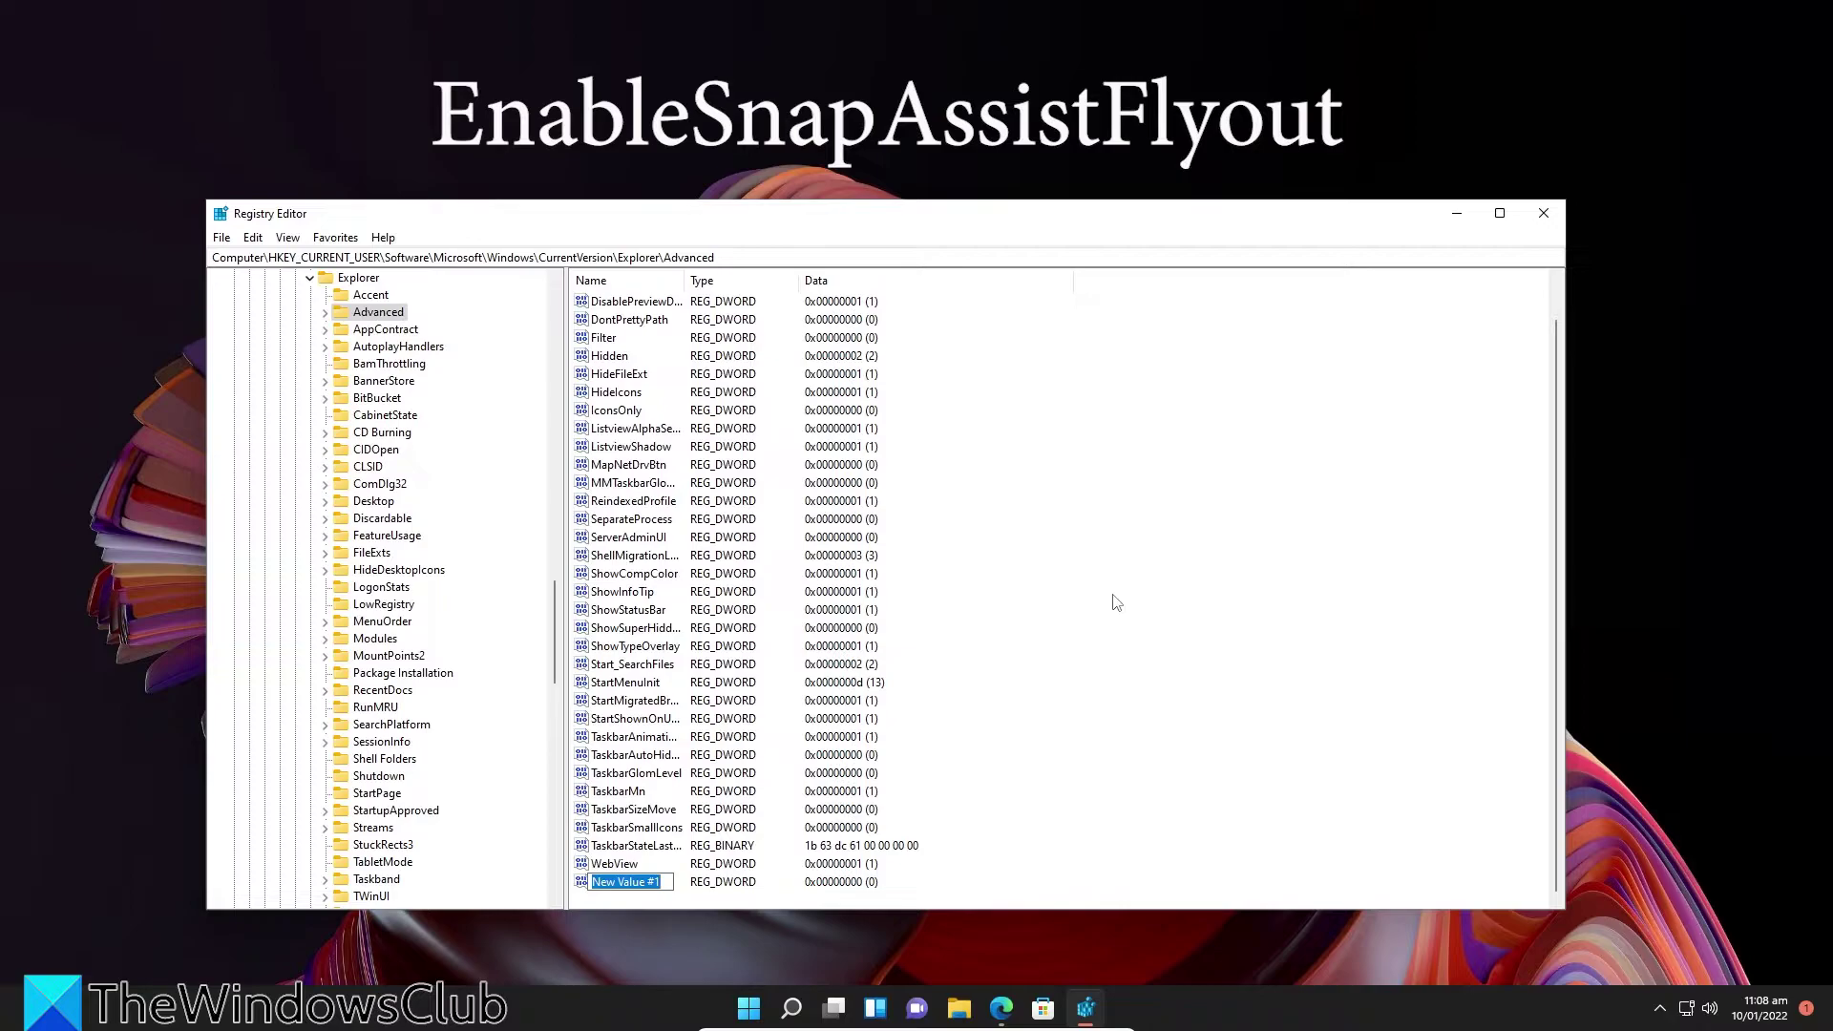
{"action": "type", "text": "EnableS"}
{"action": "type", "text": "napAssistFl"}
{"action": "type", "text": "yout"}
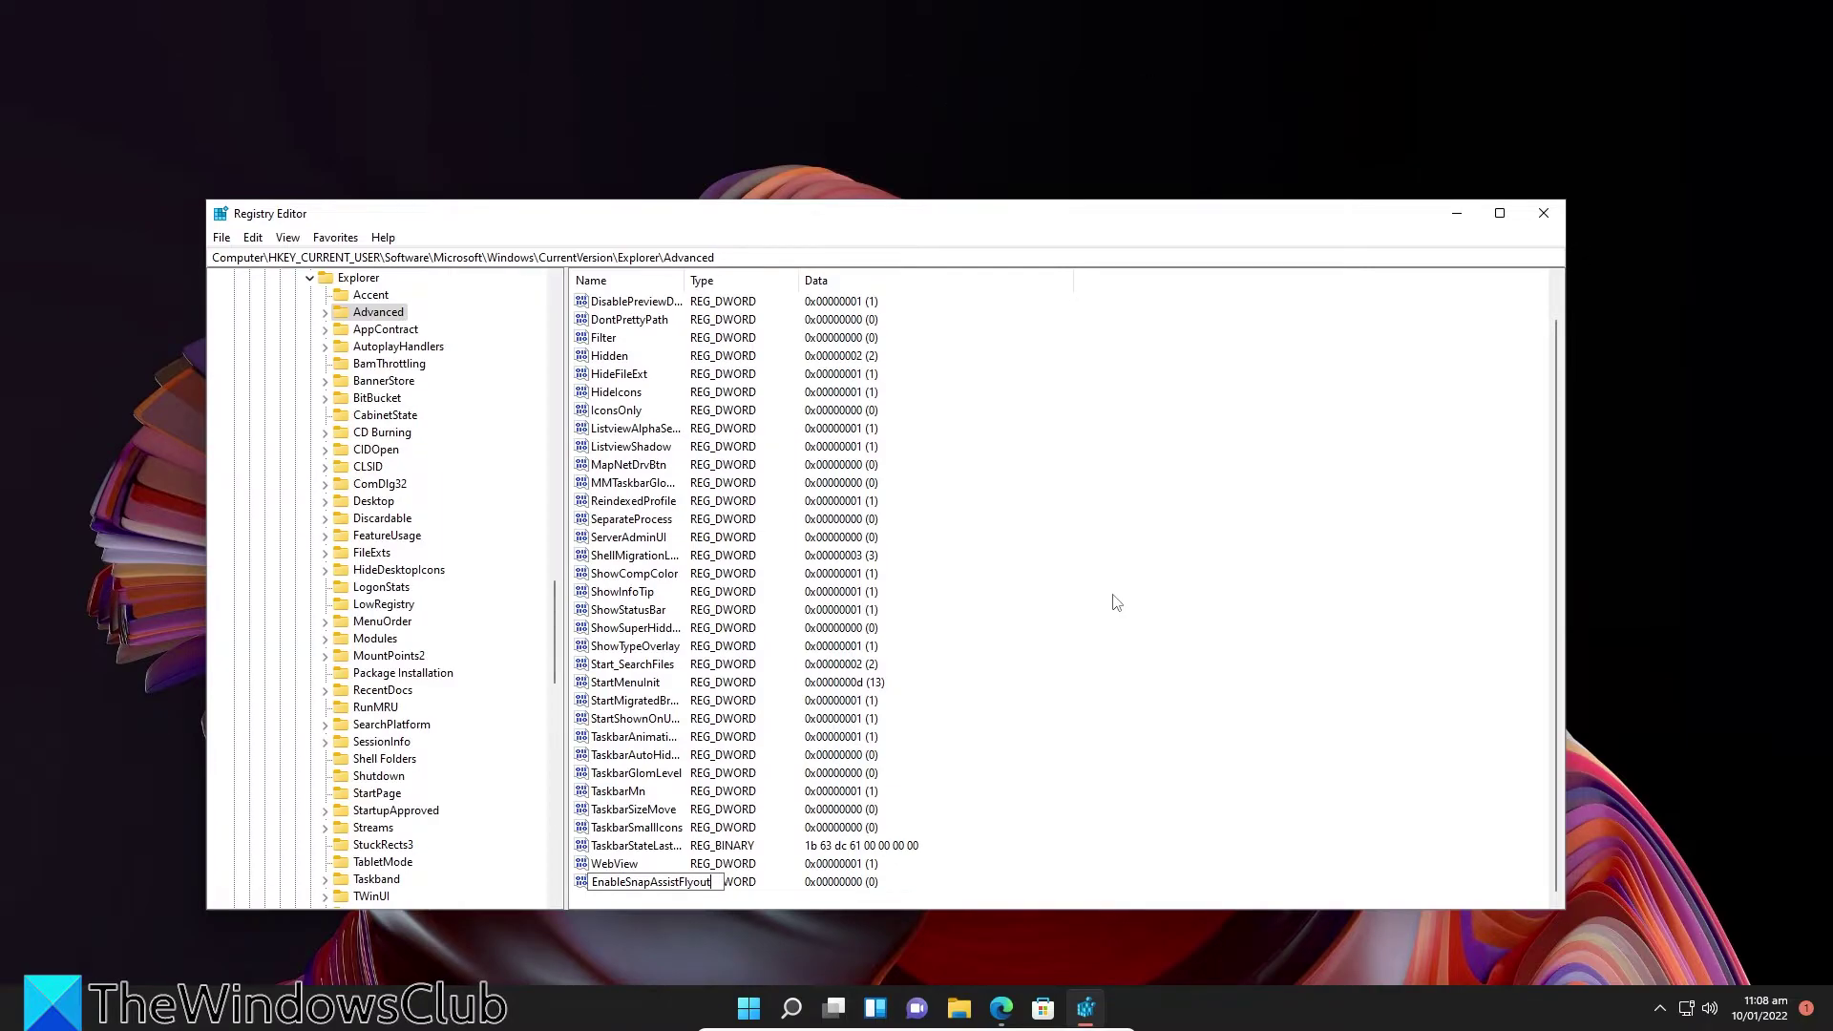
{"action": "key", "text": "Return"}
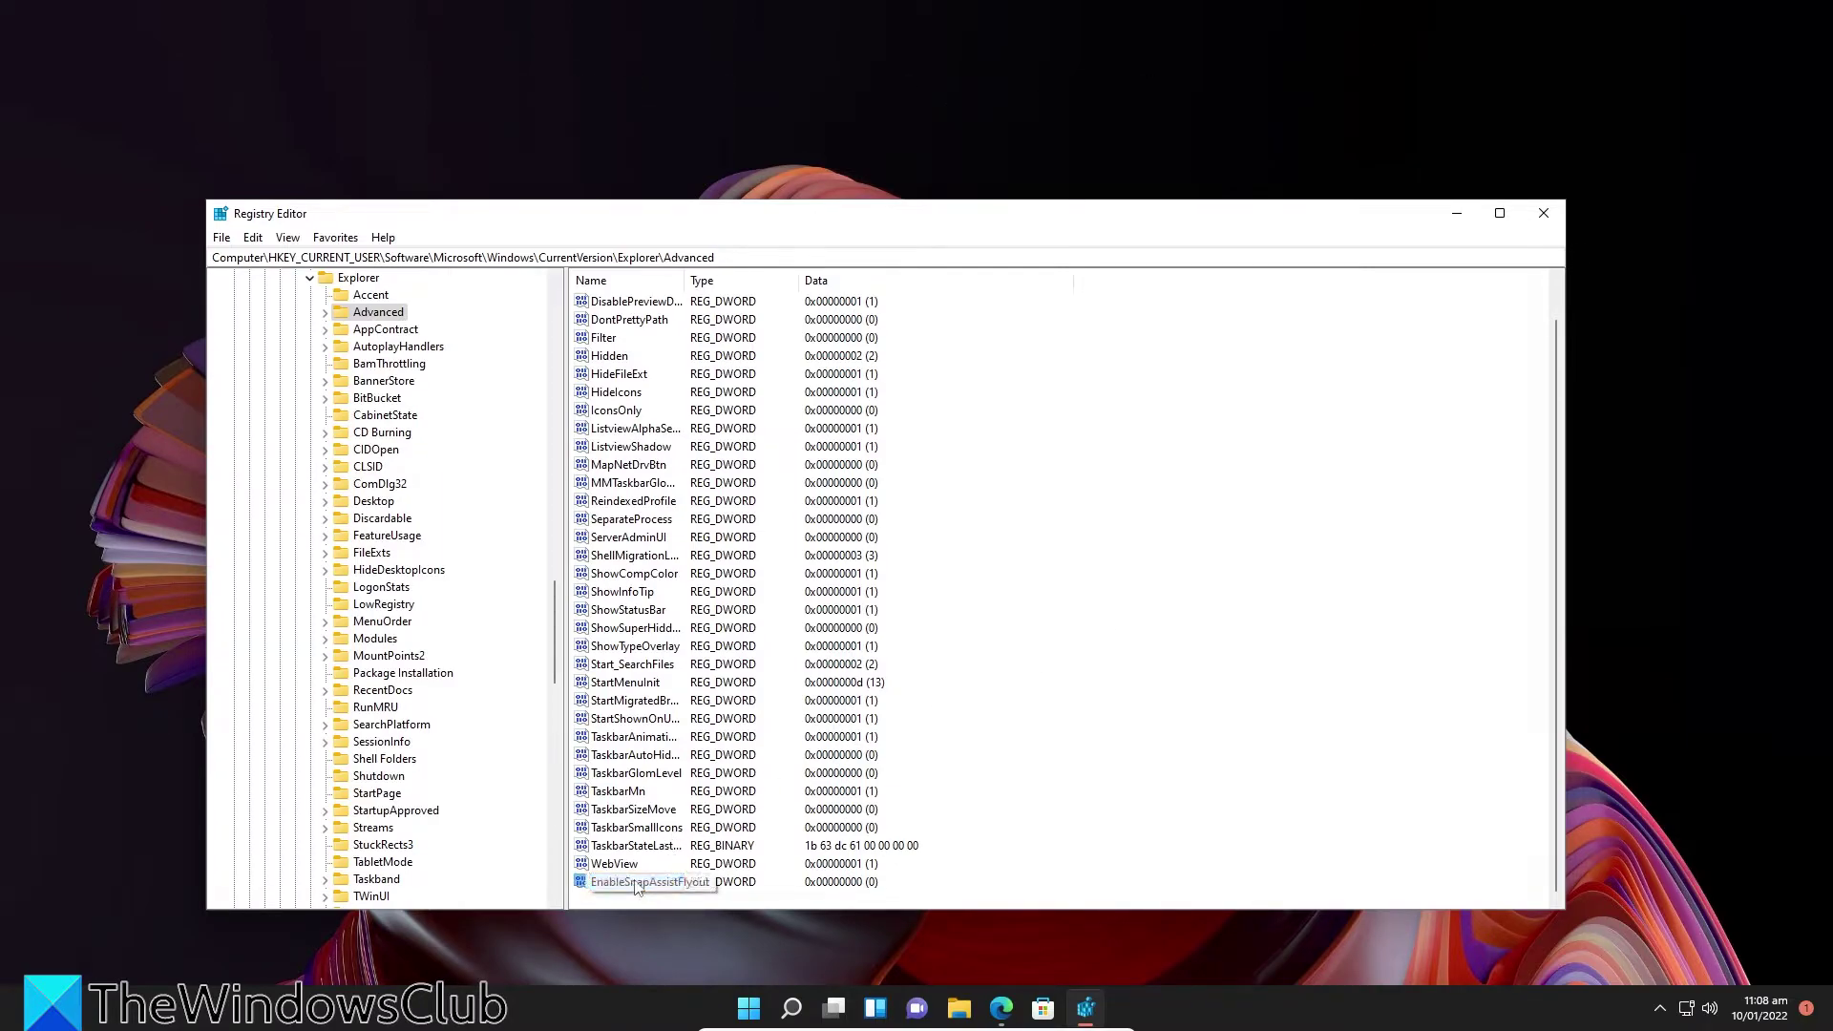
Open the Edit DWORD dialog for EnableSnapAssistFlyout, currently set to 0.
{"action": "double_click", "coordinate": [637, 882]}
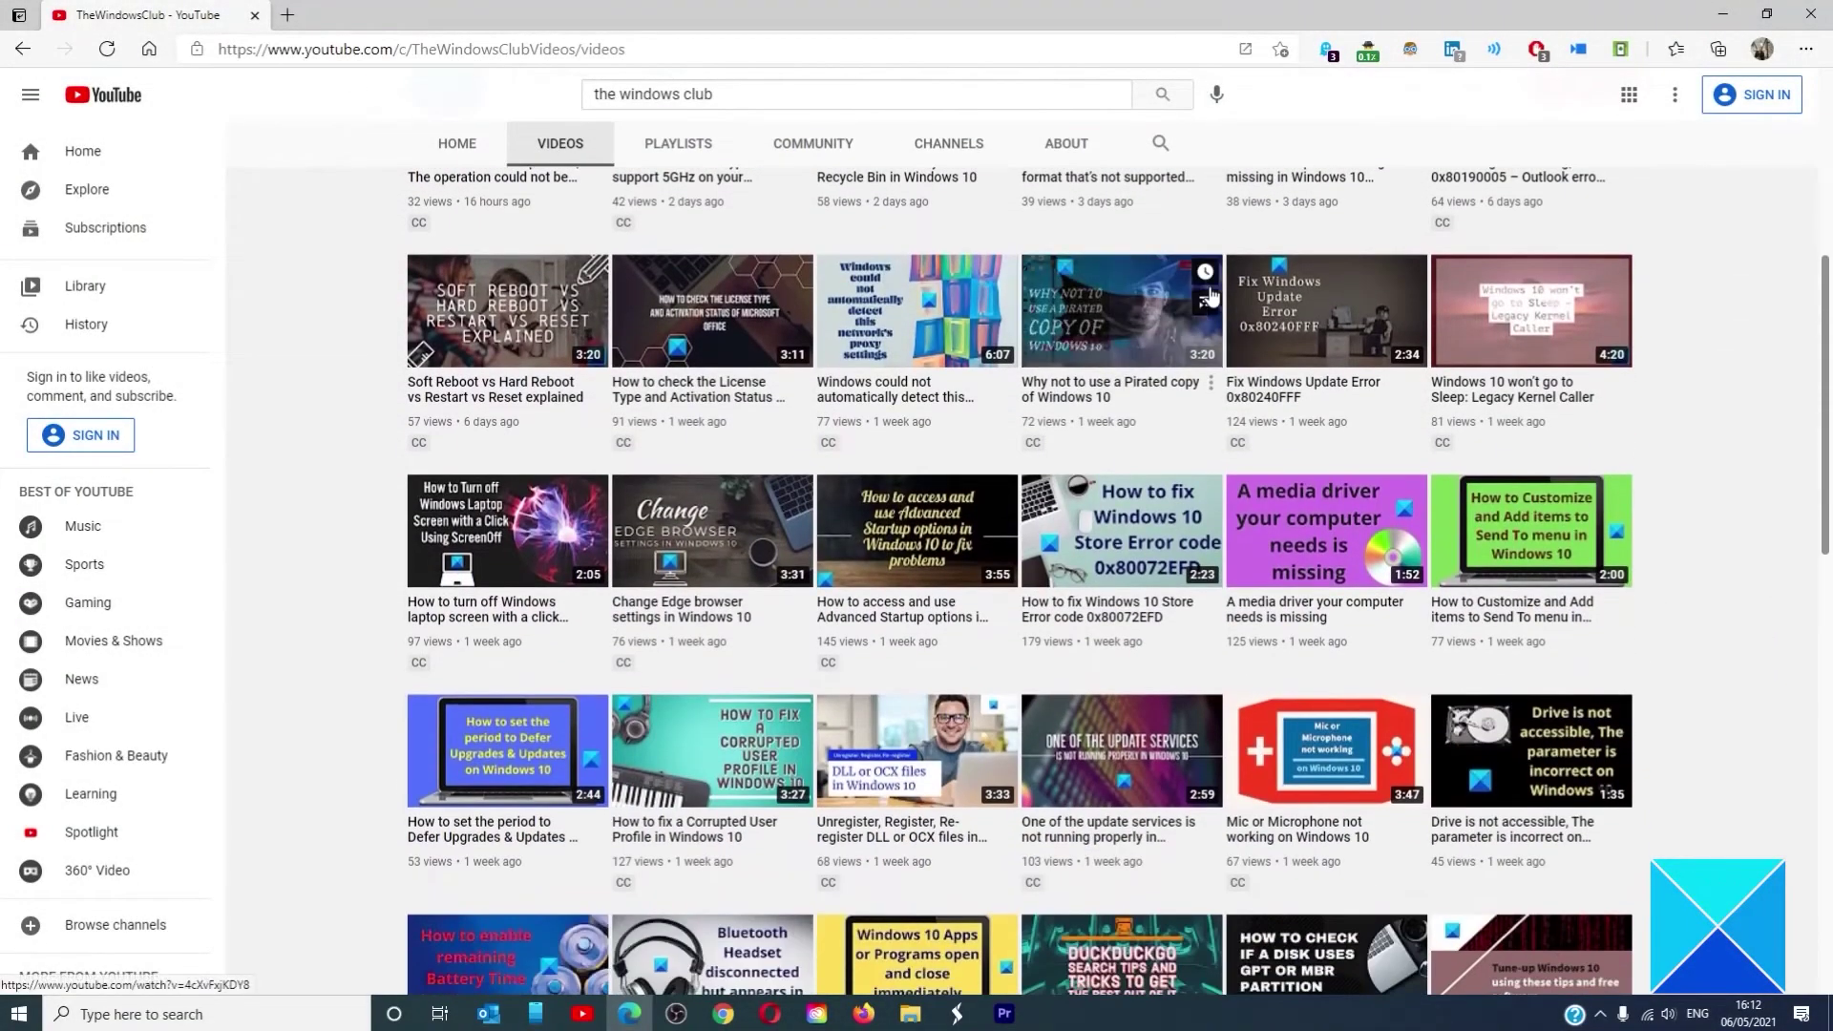
{"action": "scroll", "coordinate": [1210, 287], "scroll_direction": "down", "scroll_amount": 5}
{"action": "scroll", "coordinate": [1210, 286], "scroll_direction": "down", "scroll_amount": 5}
{"action": "scroll", "coordinate": [1210, 286], "scroll_direction": "down", "scroll_amount": 5}
{"action": "scroll", "coordinate": [1211, 288], "scroll_direction": "down", "scroll_amount": 3}
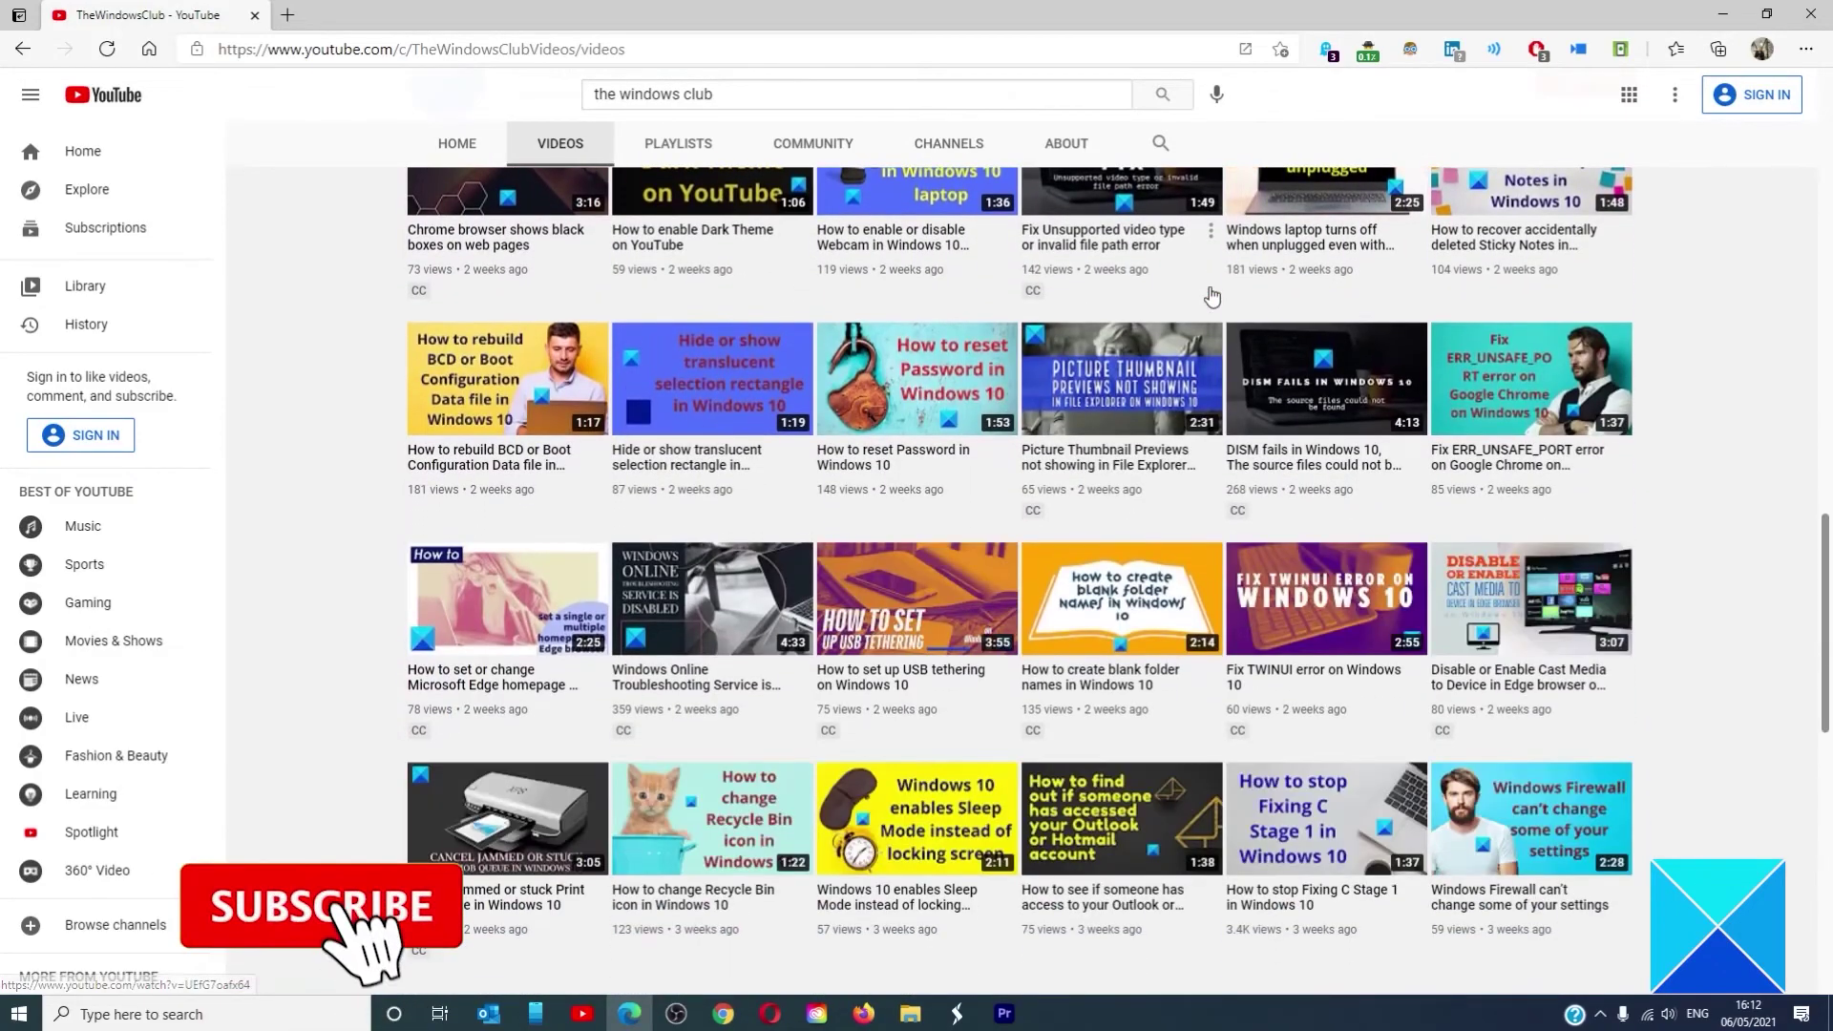
{"action": "scroll", "coordinate": [1211, 293], "scroll_direction": "down", "scroll_amount": 5}
{"action": "scroll", "coordinate": [1209, 294], "scroll_direction": "down", "scroll_amount": 5}
{"action": "scroll", "coordinate": [1210, 294], "scroll_direction": "down", "scroll_amount": 3}
{"action": "scroll", "coordinate": [1211, 294], "scroll_direction": "down", "scroll_amount": 5}
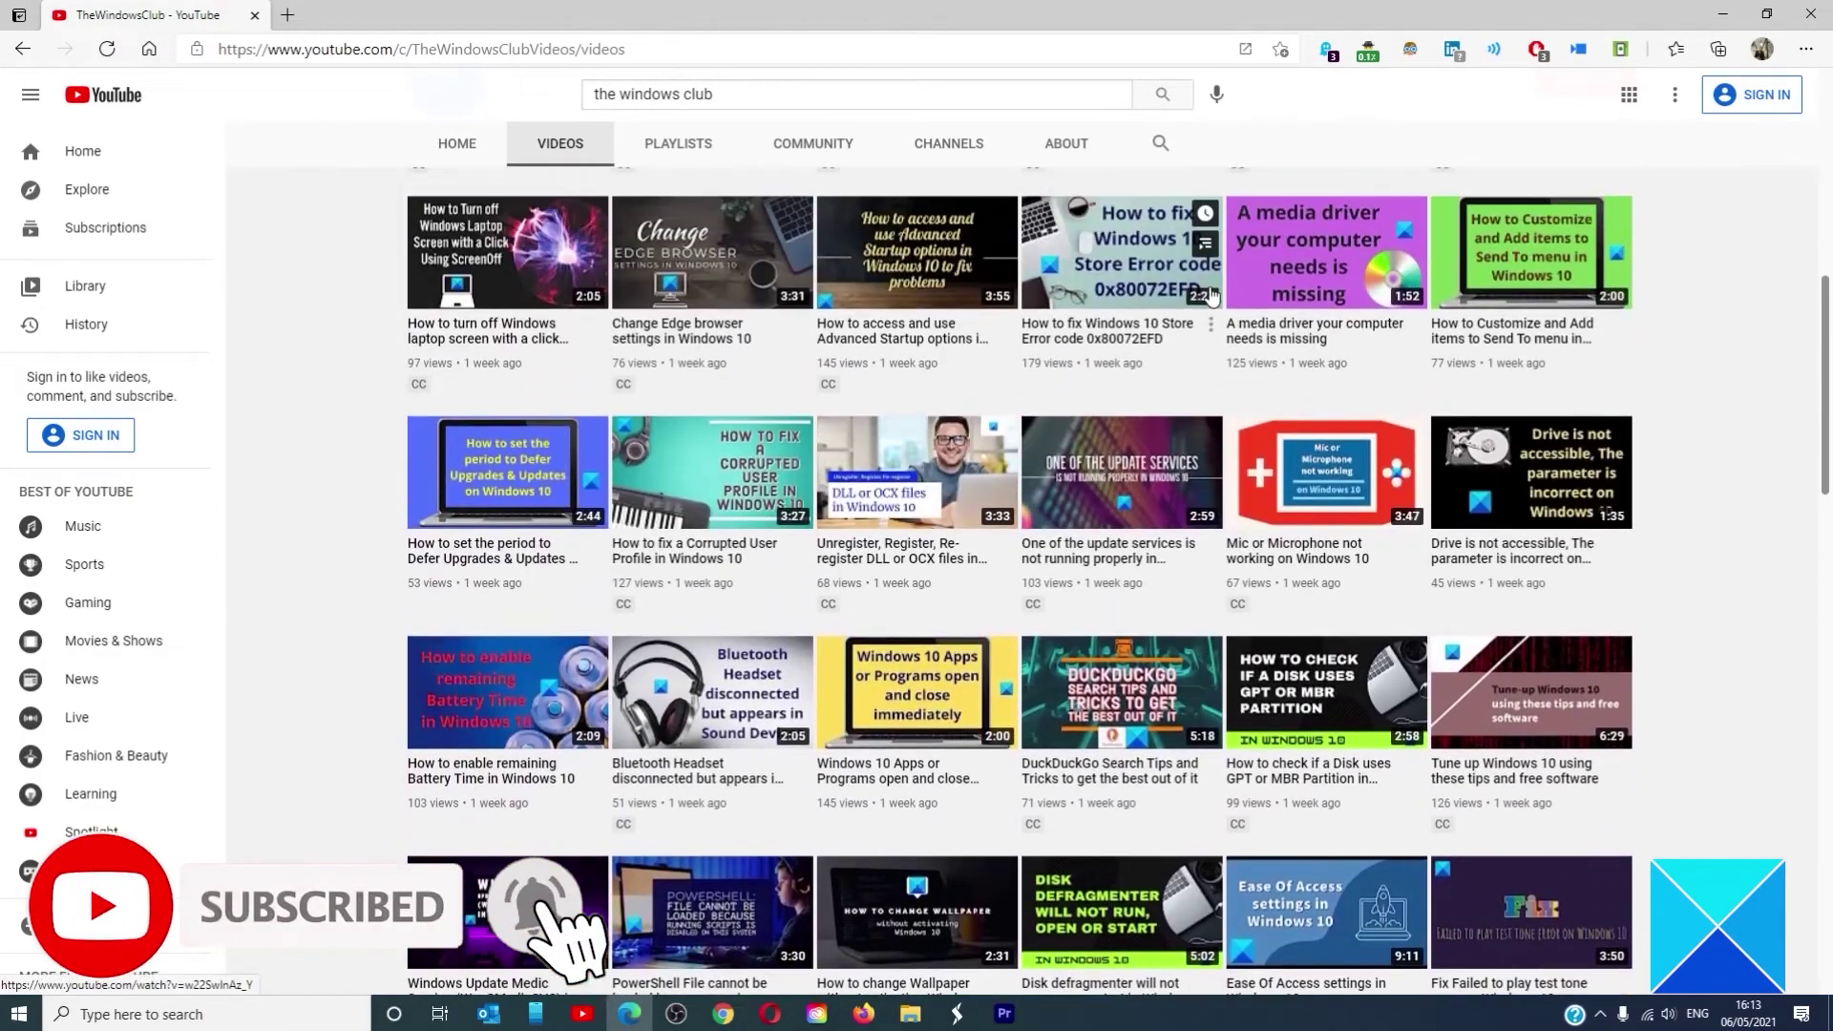